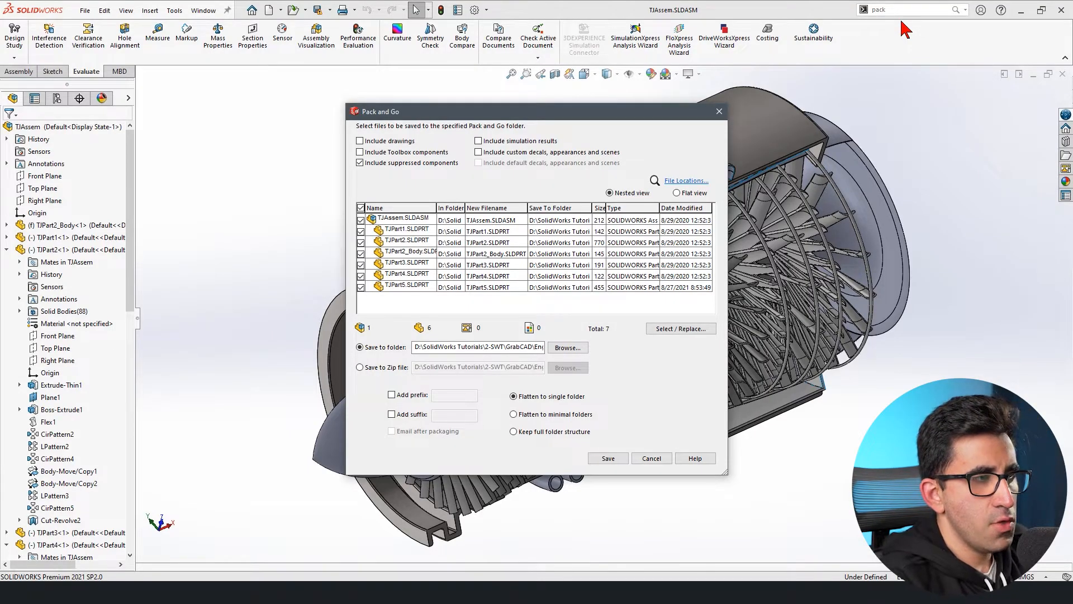
Close the Pack and Go dialog and turn the TJPart3 component around the engine axis so its casing faces forward
{"action": "left_click", "coordinate": [719, 111]}
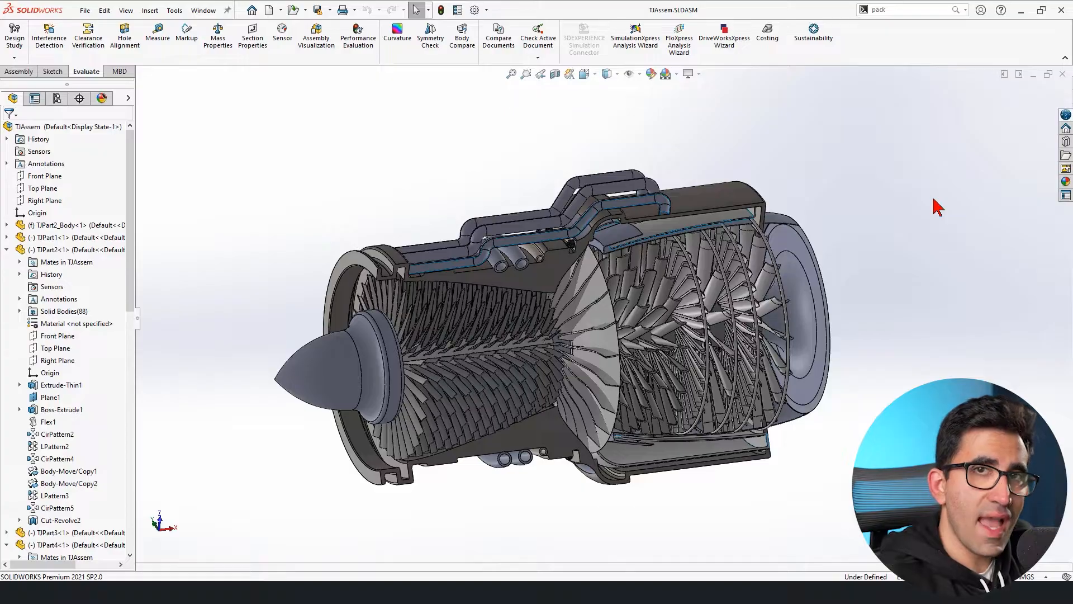
{"action": "left_click", "coordinate": [590, 302]}
{"action": "left_click_drag", "start_coordinate": [589, 299], "coordinate": [815, 343]}
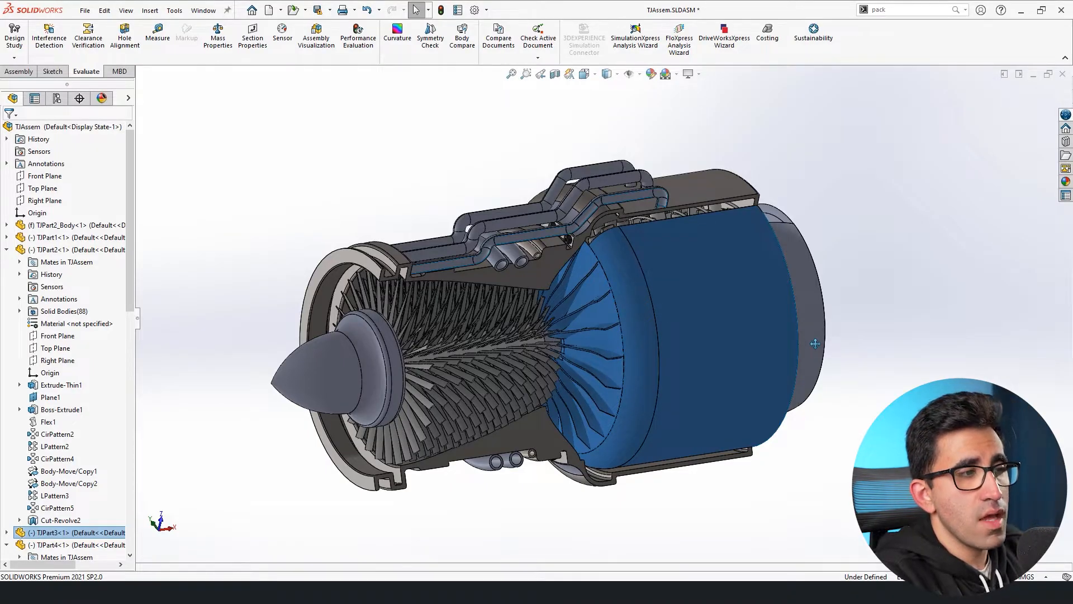
{"action": "left_click", "coordinate": [865, 192]}
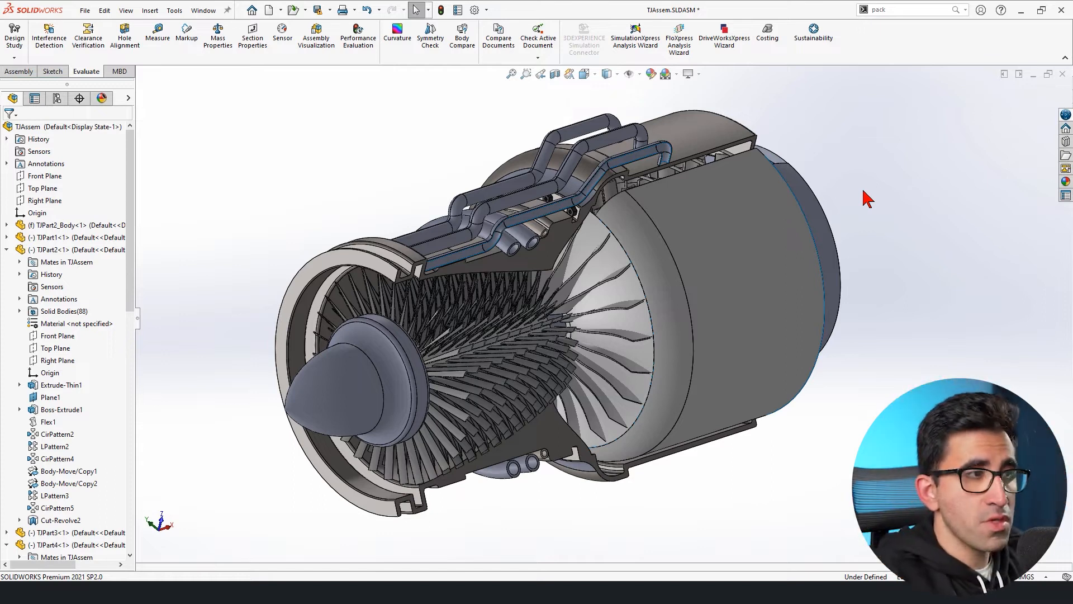
{"action": "left_click", "coordinate": [904, 11]}
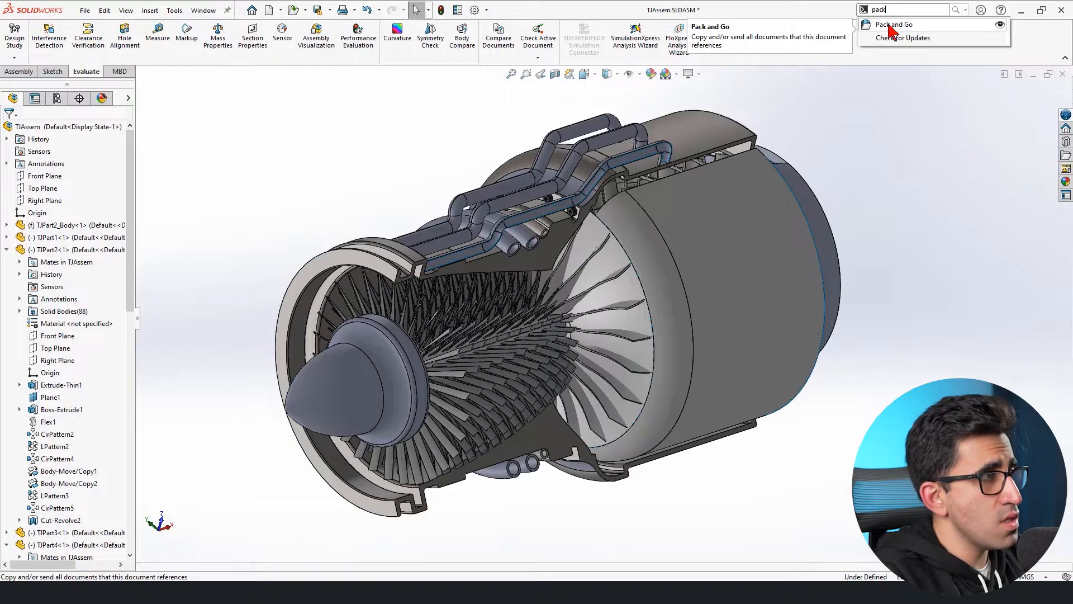
{"action": "left_click", "coordinate": [249, 116]}
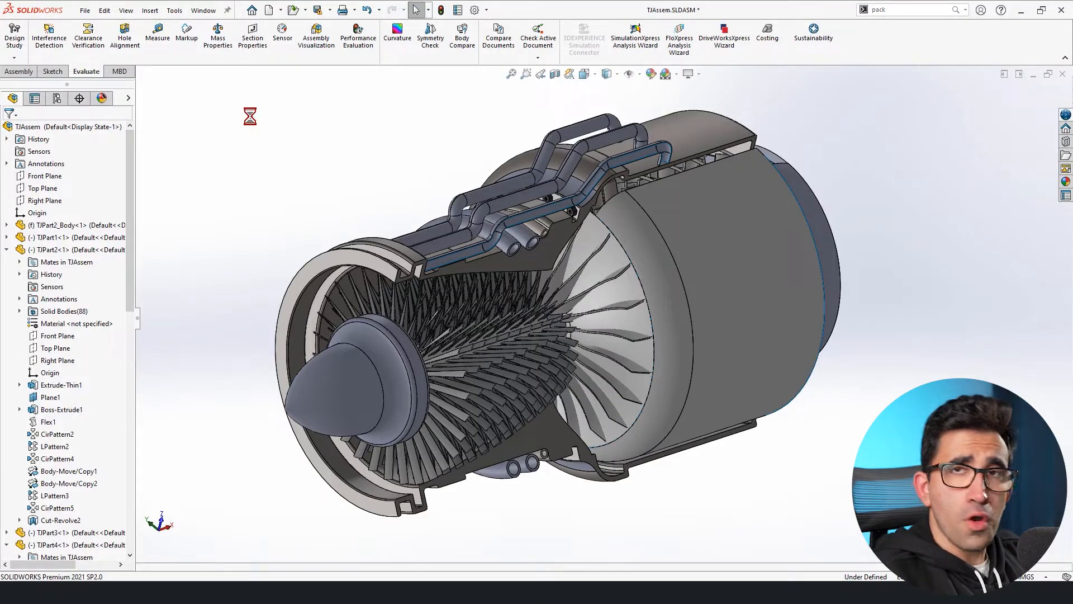
{"action": "left_click", "coordinate": [84, 10]}
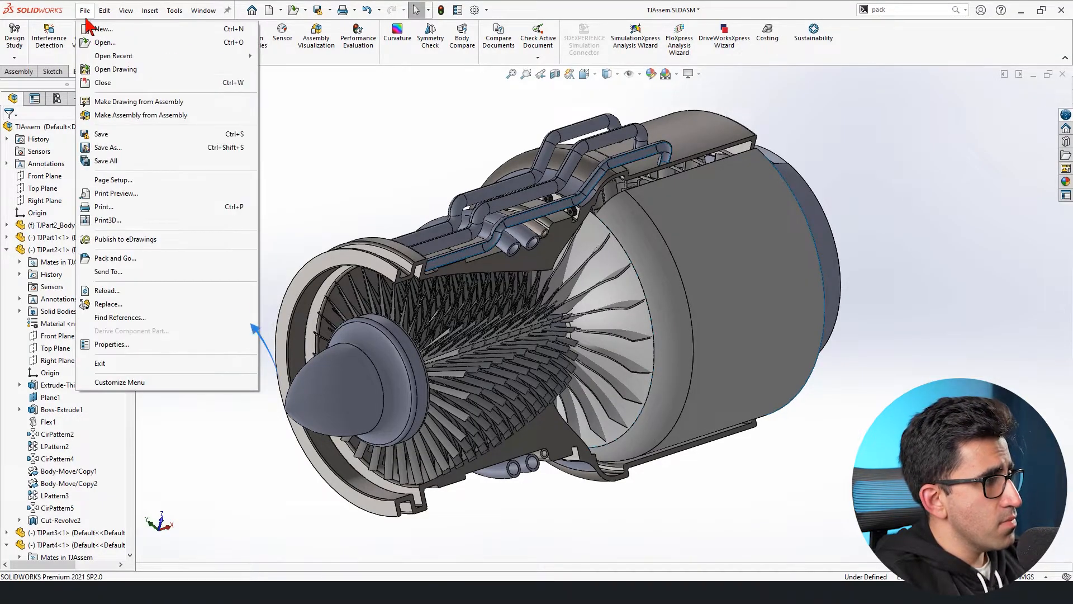
{"action": "left_click", "coordinate": [114, 257]}
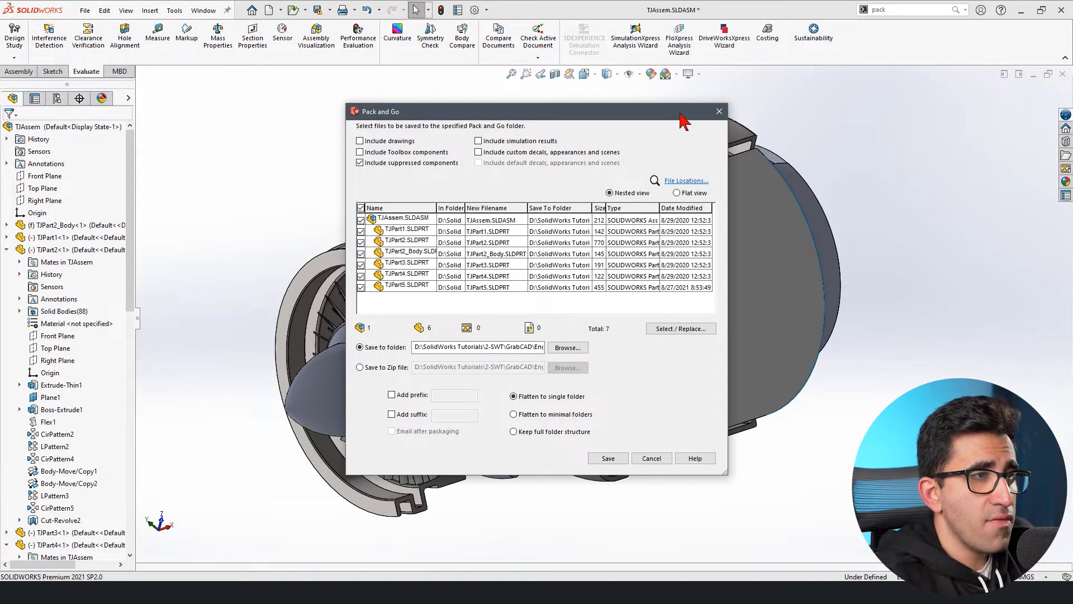
{"action": "left_click", "coordinate": [718, 113]}
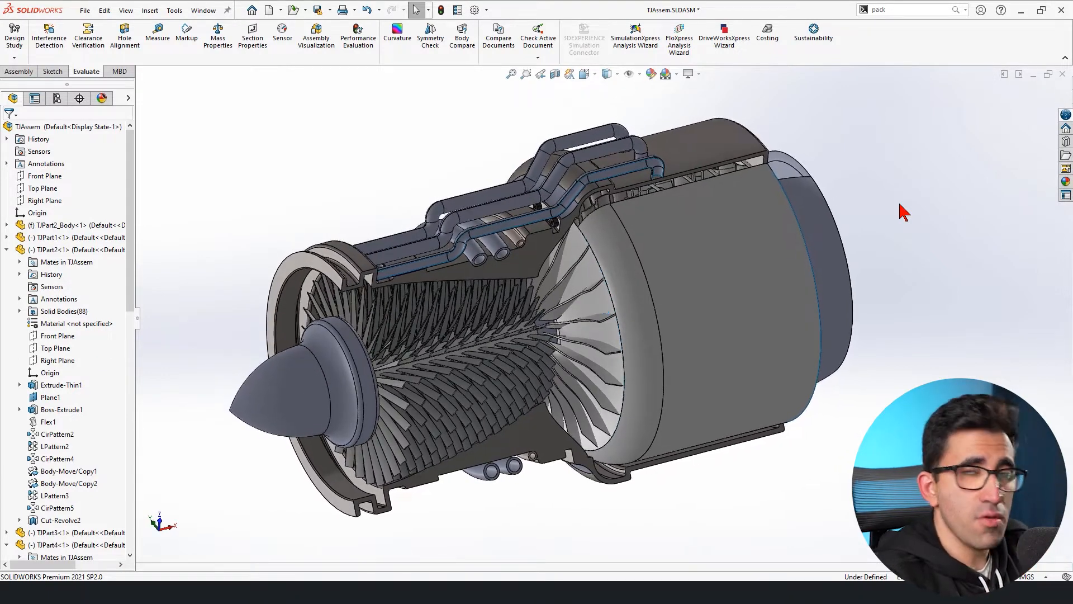
Open Pack and Go for the assembly and exclude drawings and simulation results from the package
{"action": "left_click", "coordinate": [85, 12]}
{"action": "left_click", "coordinate": [117, 259]}
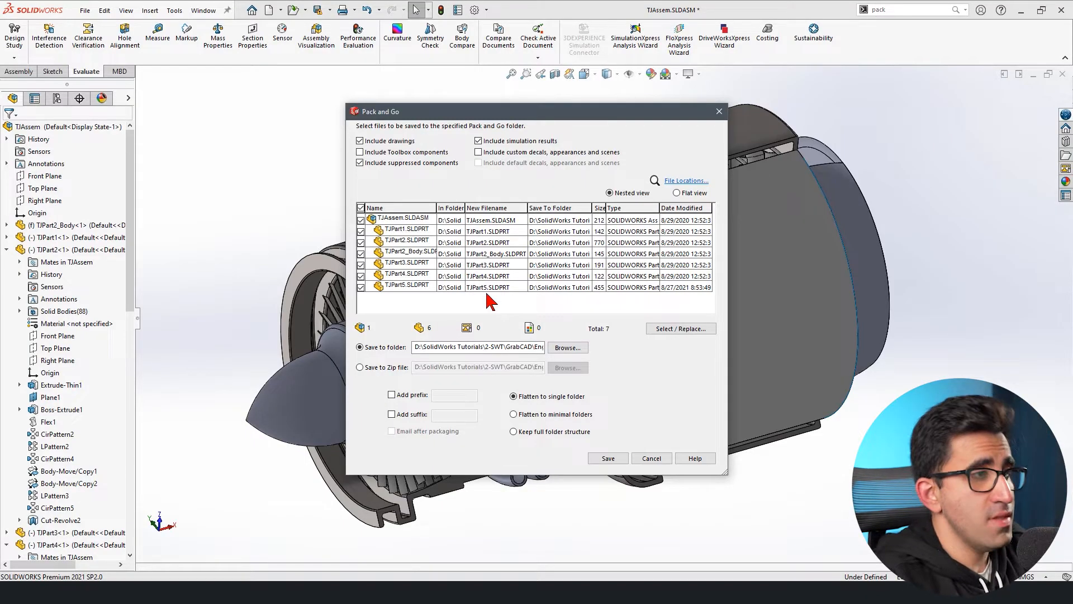
{"action": "left_click", "coordinate": [478, 140]}
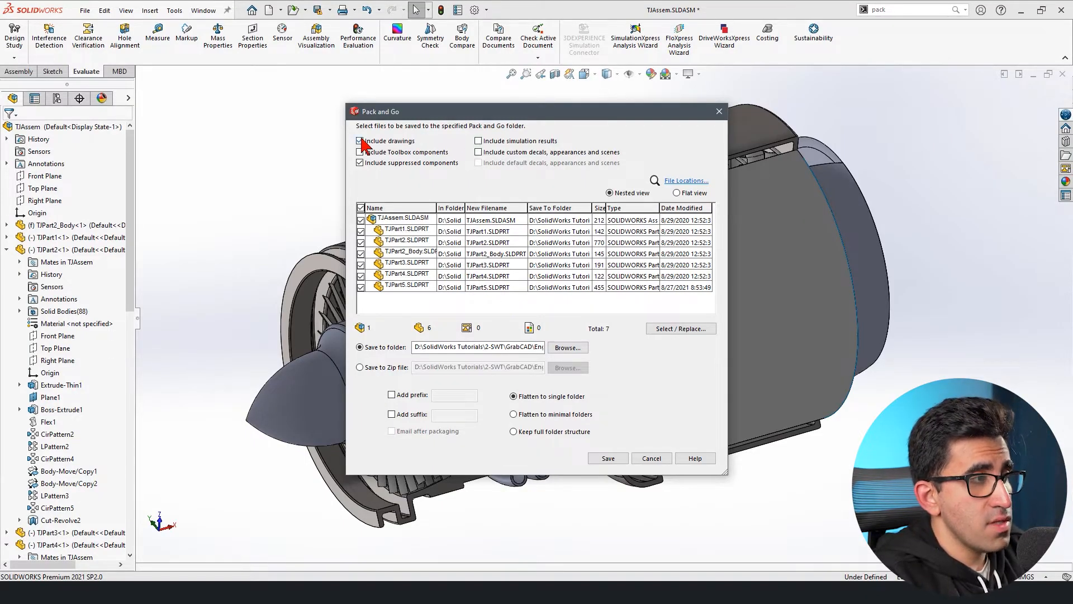
{"action": "left_click", "coordinate": [359, 141]}
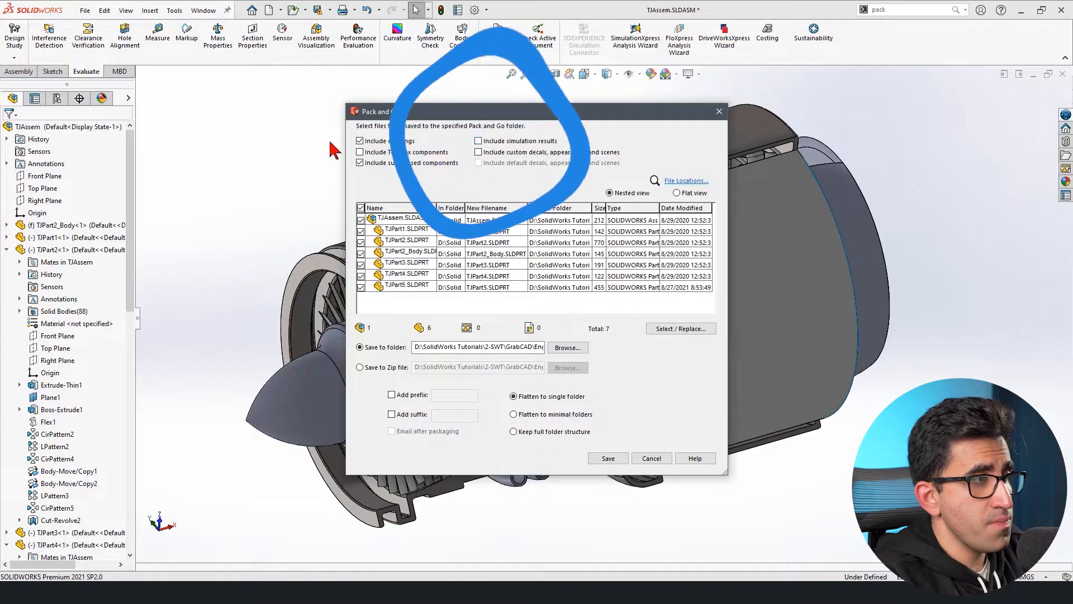
{"action": "left_click", "coordinate": [361, 142]}
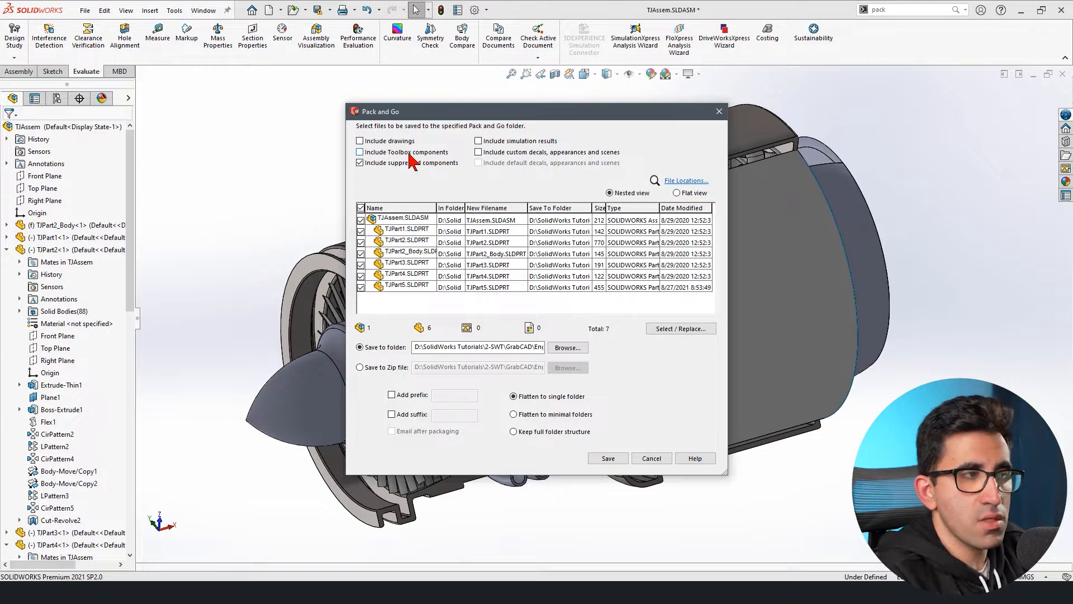
Set the Pack and Go destination to the 5-SW Components folder and save the assembly files there
{"action": "left_click", "coordinate": [568, 348]}
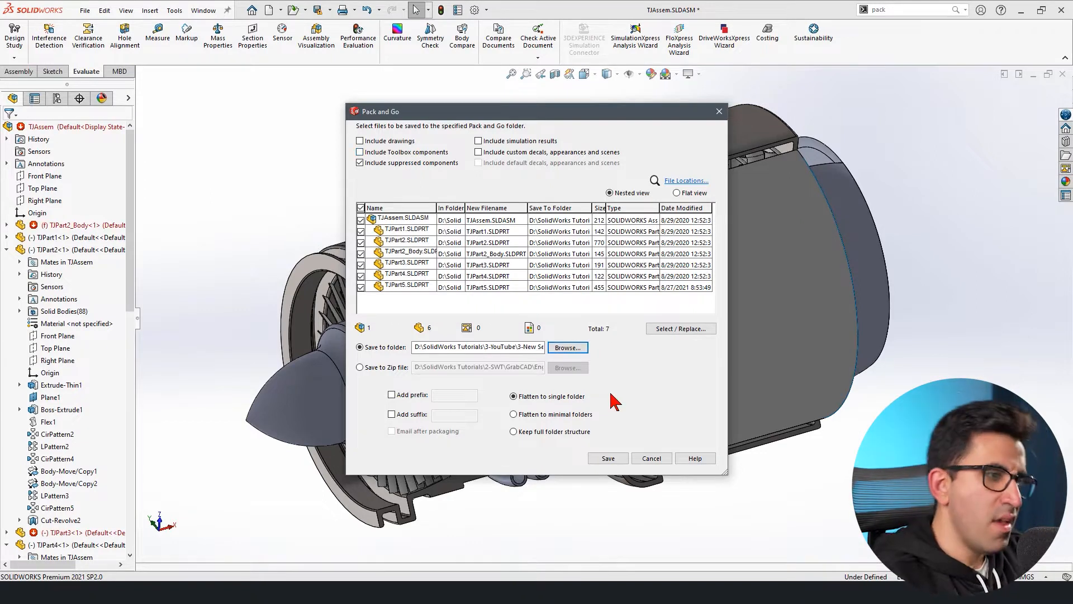
{"action": "left_click", "coordinate": [567, 348]}
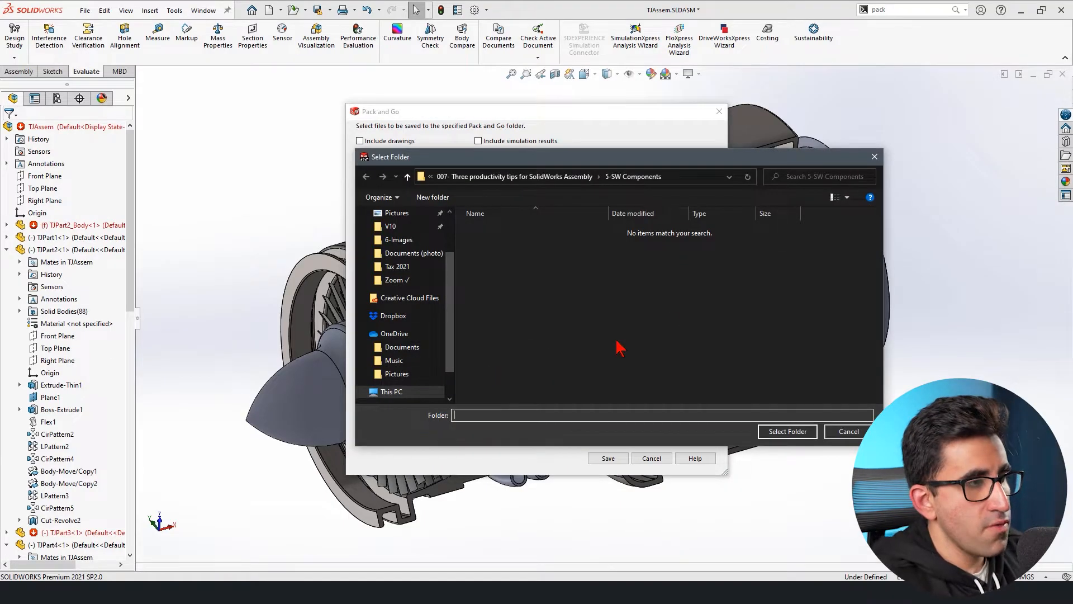
{"action": "key", "text": "Escape"}
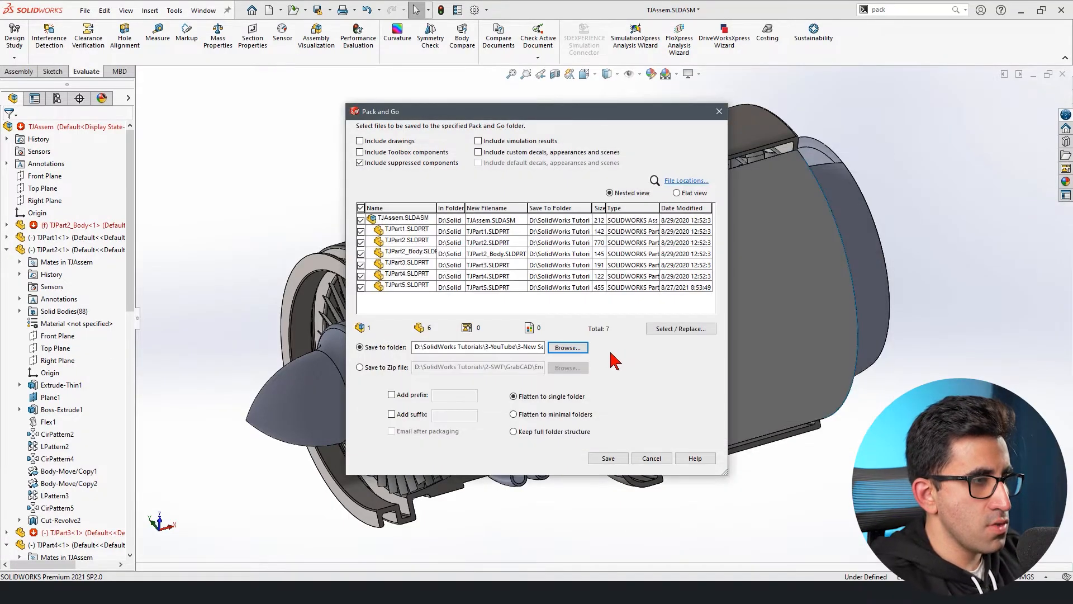
{"action": "left_click", "coordinate": [614, 460]}
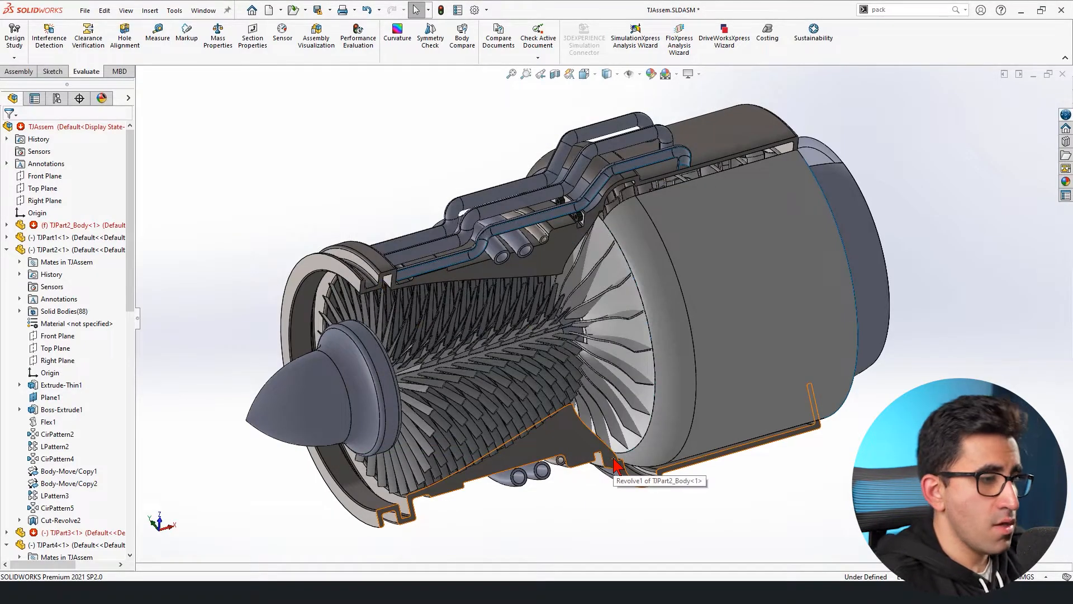
Switch to File Explorer, compress the 5-SW Components folder into 5-SW Components.rar, and delete that archive
{"action": "key", "text": "alt+Tab"}
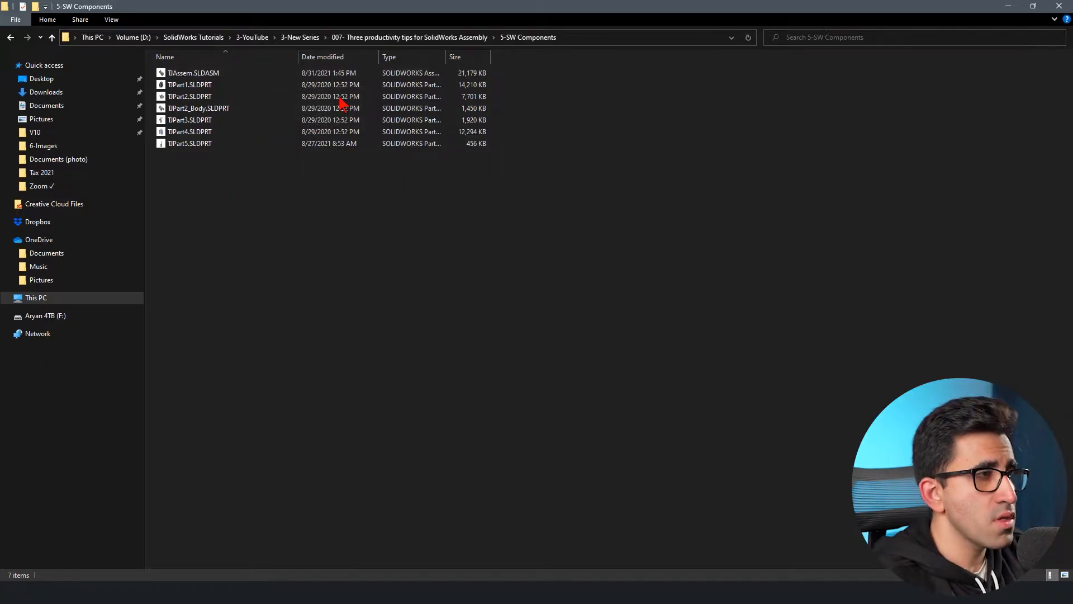
{"action": "left_click", "coordinate": [452, 38]}
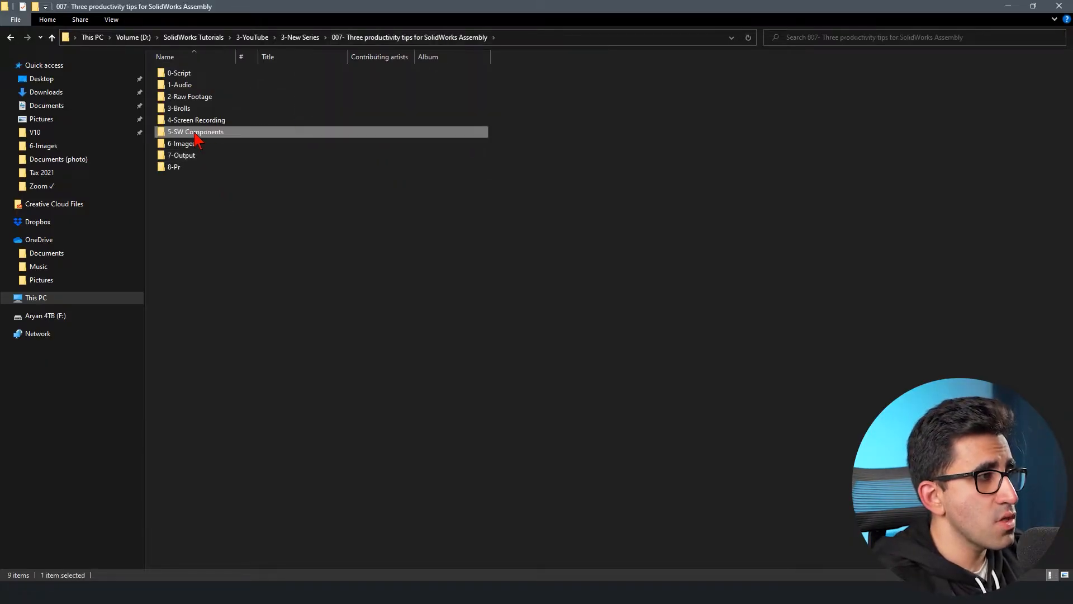
{"action": "right_click", "coordinate": [195, 133]}
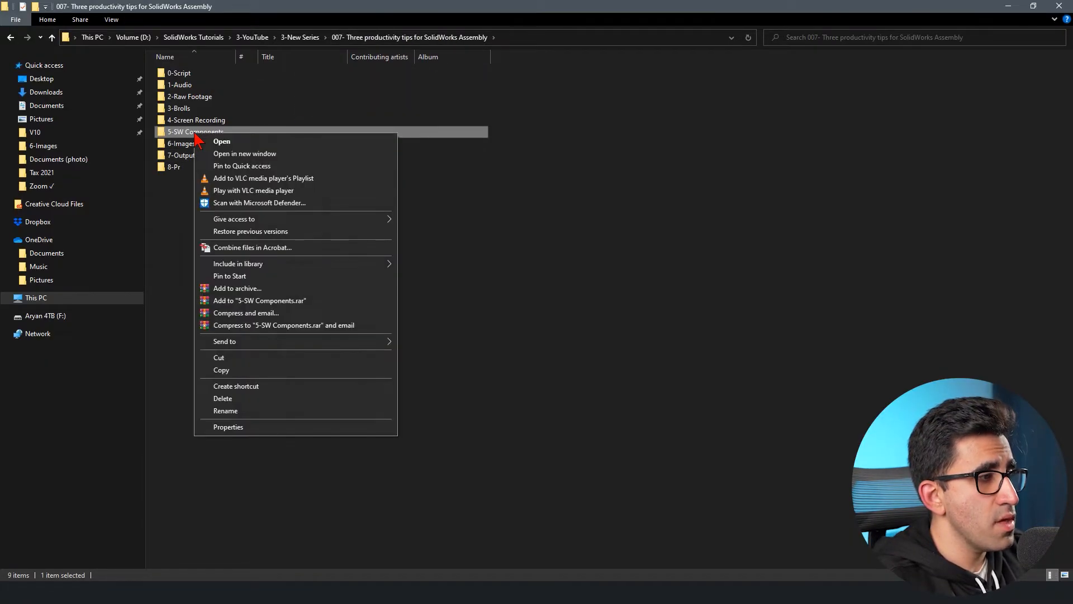
{"action": "left_click", "coordinate": [311, 302]}
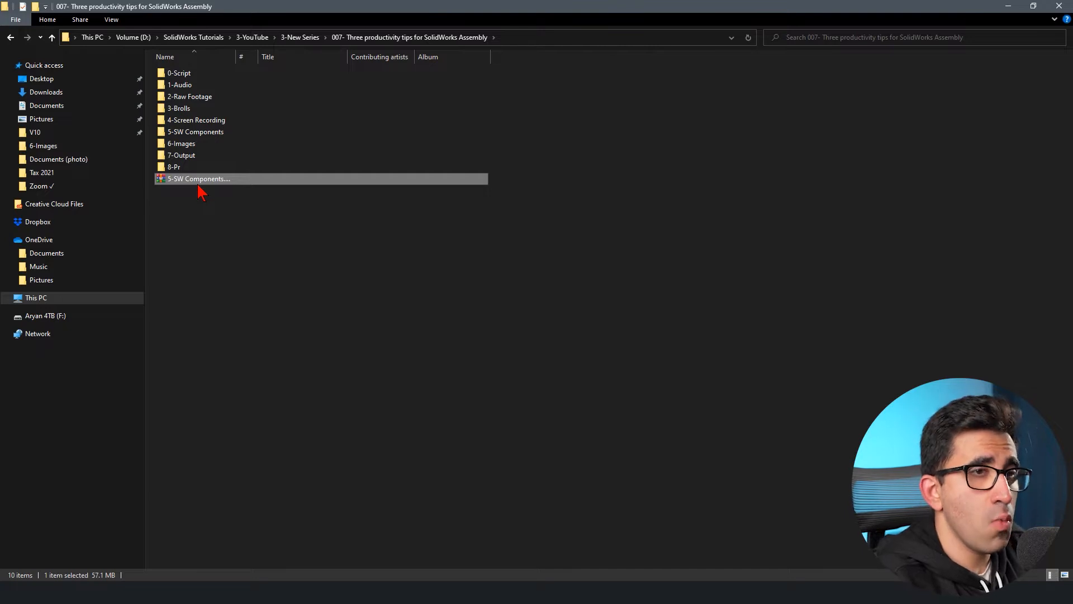
{"action": "key", "text": "Delete"}
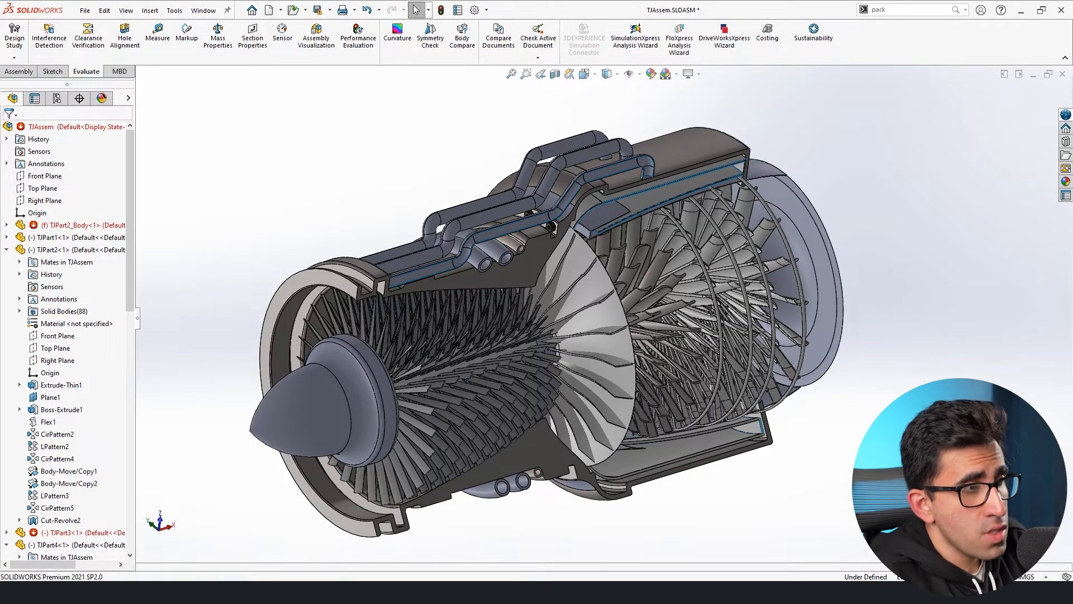
Select the flat disc face of TJPart3 behind the compressor blades and edit that part within the assembly
{"action": "middle_click_drag", "start_coordinate": [422, 279], "coordinate": [726, 457]}
{"action": "scroll", "coordinate": [502, 314], "scroll_direction": "down", "scroll_amount": 1}
{"action": "scroll", "coordinate": [641, 373], "scroll_direction": "down", "scroll_amount": 3}
{"action": "scroll", "coordinate": [639, 372], "scroll_direction": "up", "scroll_amount": 4}
{"action": "middle_click_drag", "start_coordinate": [639, 371], "coordinate": [612, 363]}
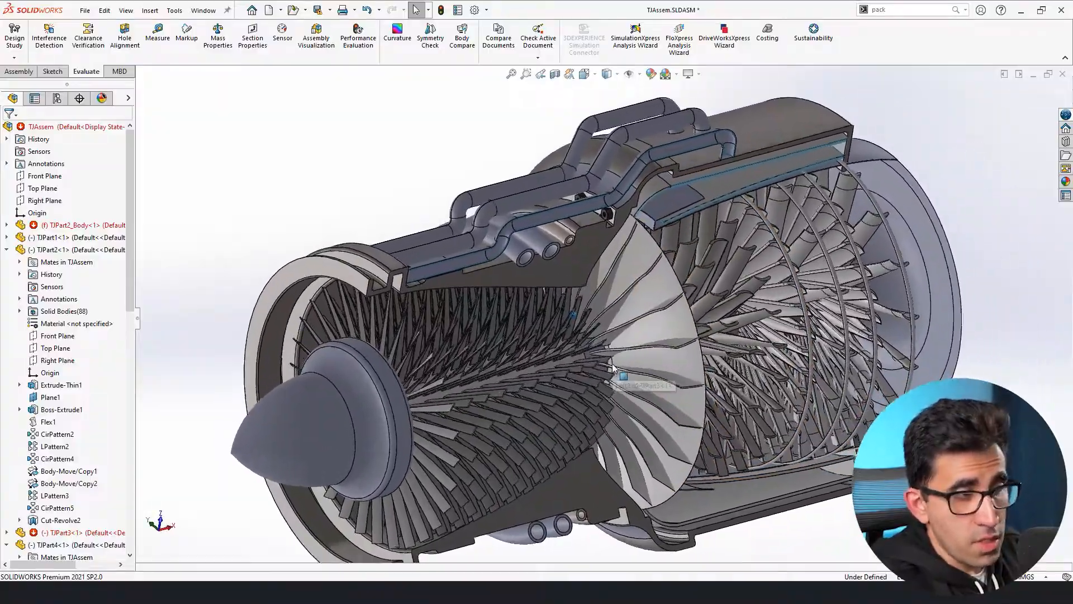
{"action": "scroll", "coordinate": [612, 363], "scroll_direction": "down", "scroll_amount": 4}
{"action": "middle_click_drag", "start_coordinate": [612, 363], "coordinate": [615, 253]}
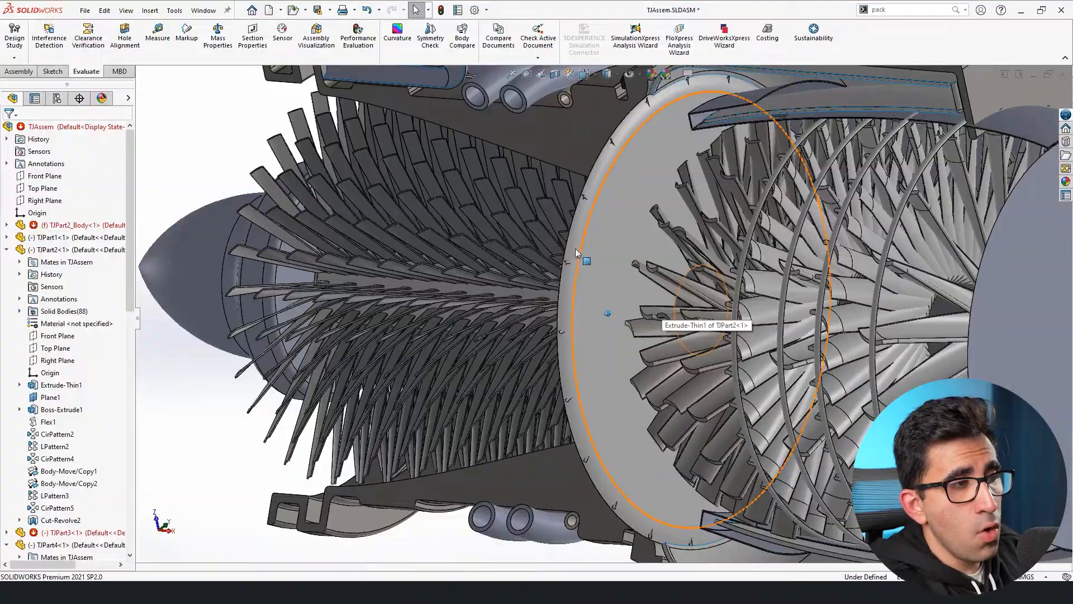
{"action": "left_click", "coordinate": [600, 240]}
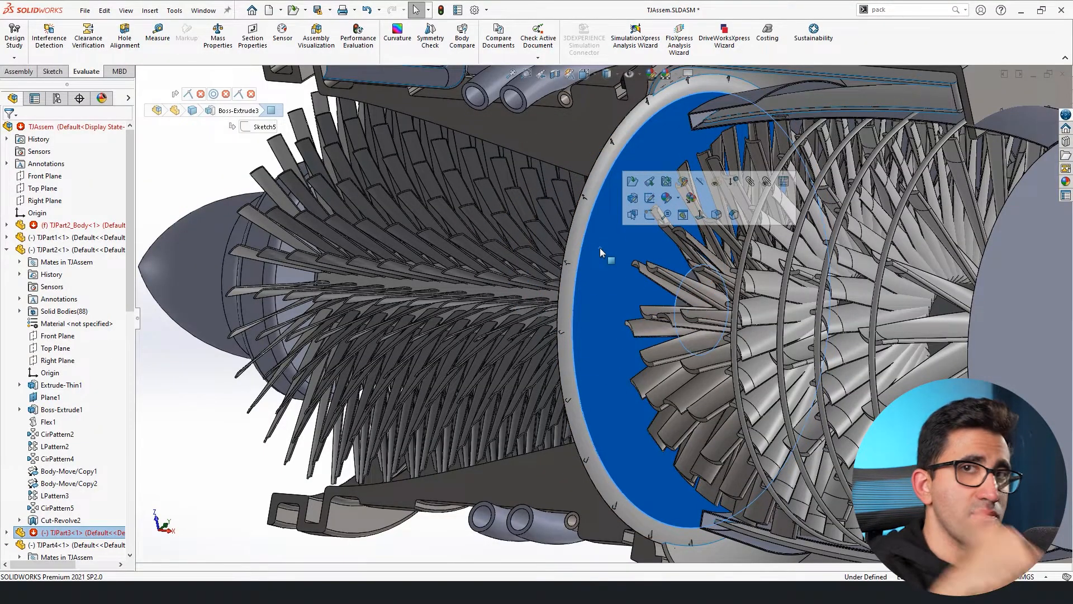
{"action": "left_click", "coordinate": [600, 248]}
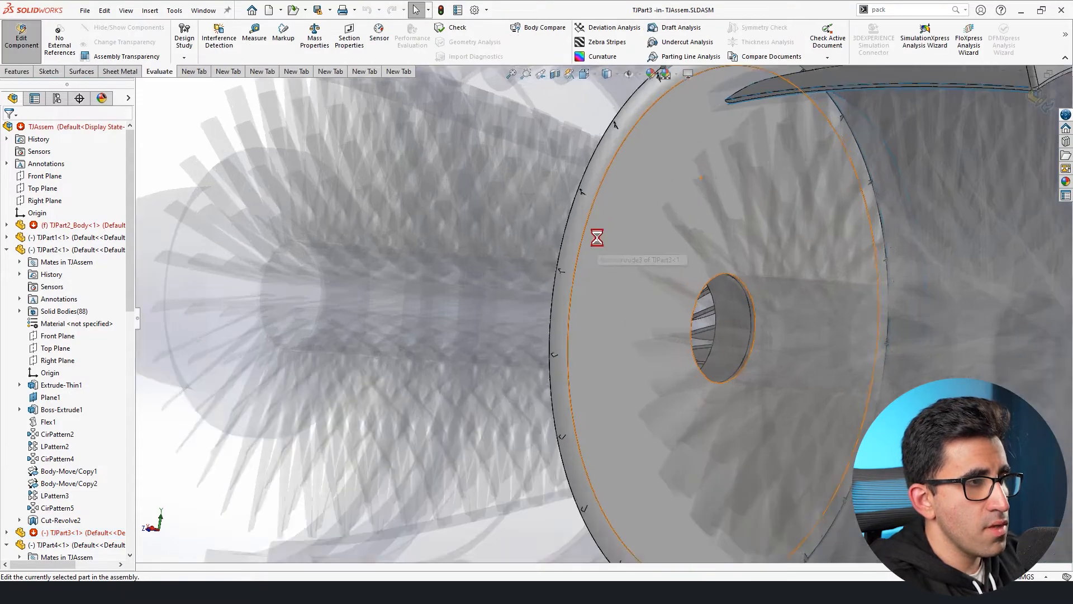
Start a sketch on the flat disc face of TJPart3 and draw a circle of about 2.05 mm radius near its outer edge
{"action": "scroll", "coordinate": [597, 238], "scroll_direction": "down", "scroll_amount": 3}
{"action": "left_click", "coordinate": [612, 239]}
{"action": "left_click", "coordinate": [652, 203]}
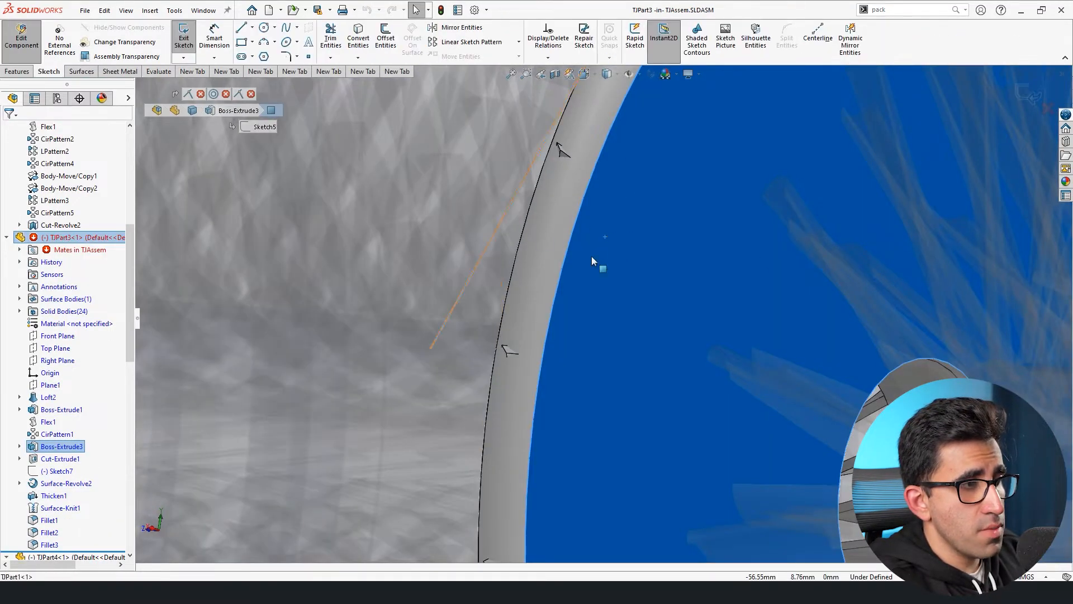
{"action": "key", "text": "c"}
{"action": "left_click", "coordinate": [628, 260]}
{"action": "left_click", "coordinate": [633, 233]}
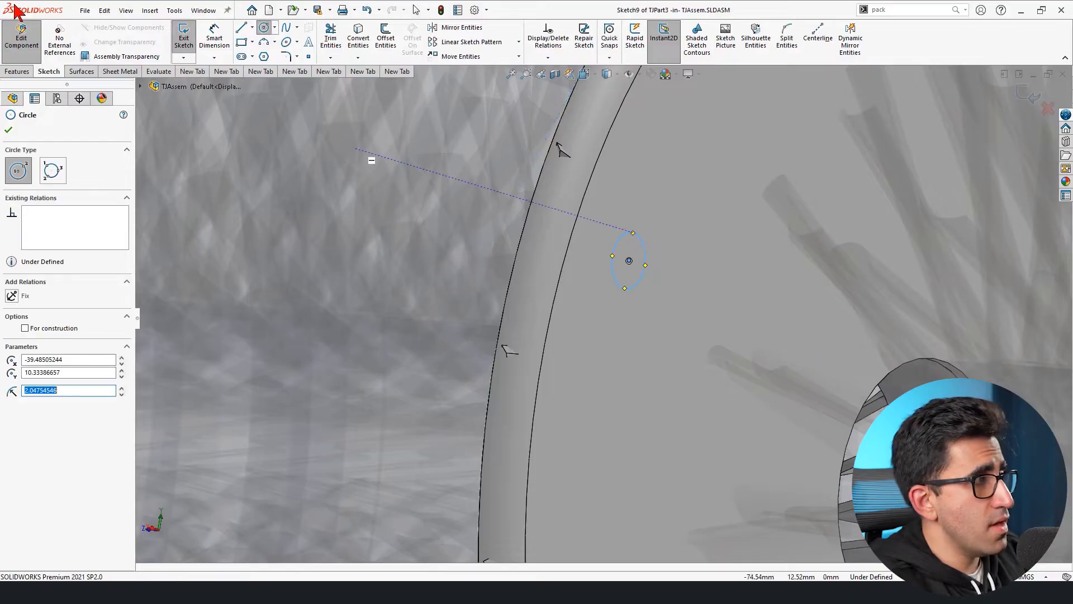
Cut the circle into TJPart3 as a 10 mm blind extruded cut and return to editing the assembly
{"action": "left_click", "coordinate": [17, 72]}
{"action": "left_click", "coordinate": [334, 36]}
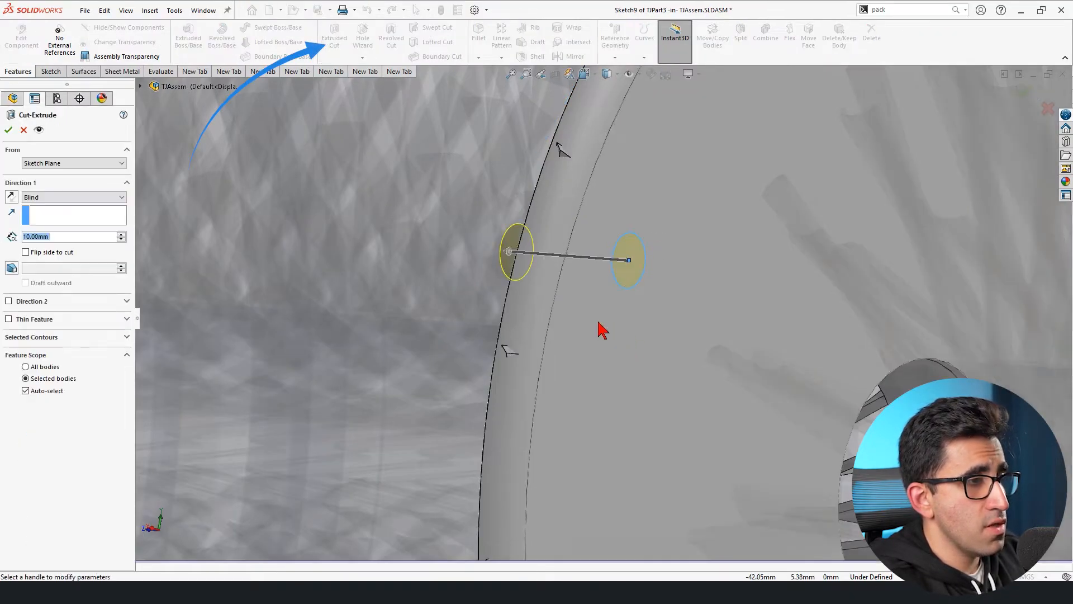
{"action": "left_click", "coordinate": [10, 130]}
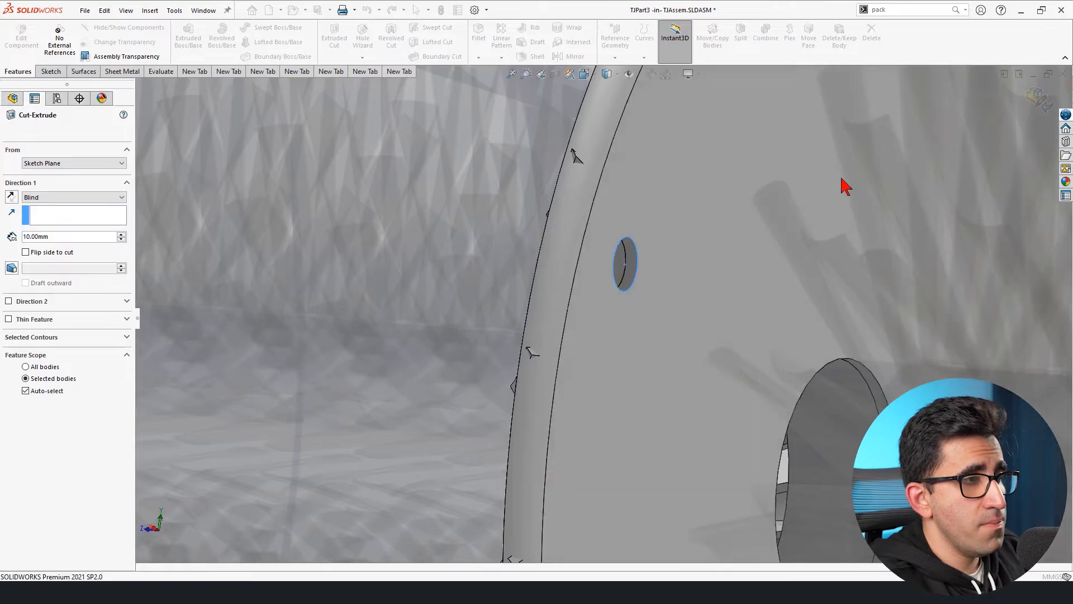
{"action": "left_click", "coordinate": [1026, 91]}
Insert a new part into the assembly, continuing with a blank template
{"action": "scroll", "coordinate": [676, 354], "scroll_direction": "up", "scroll_amount": 8}
{"action": "middle_click_drag", "start_coordinate": [676, 356], "coordinate": [653, 369]}
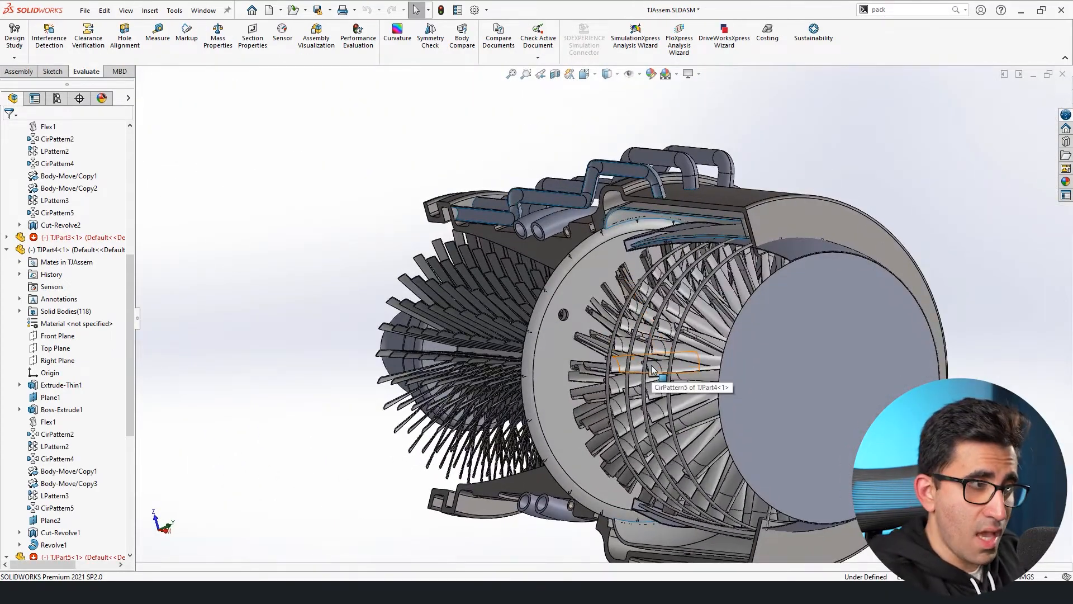
{"action": "scroll", "coordinate": [652, 364], "scroll_direction": "down", "scroll_amount": 10}
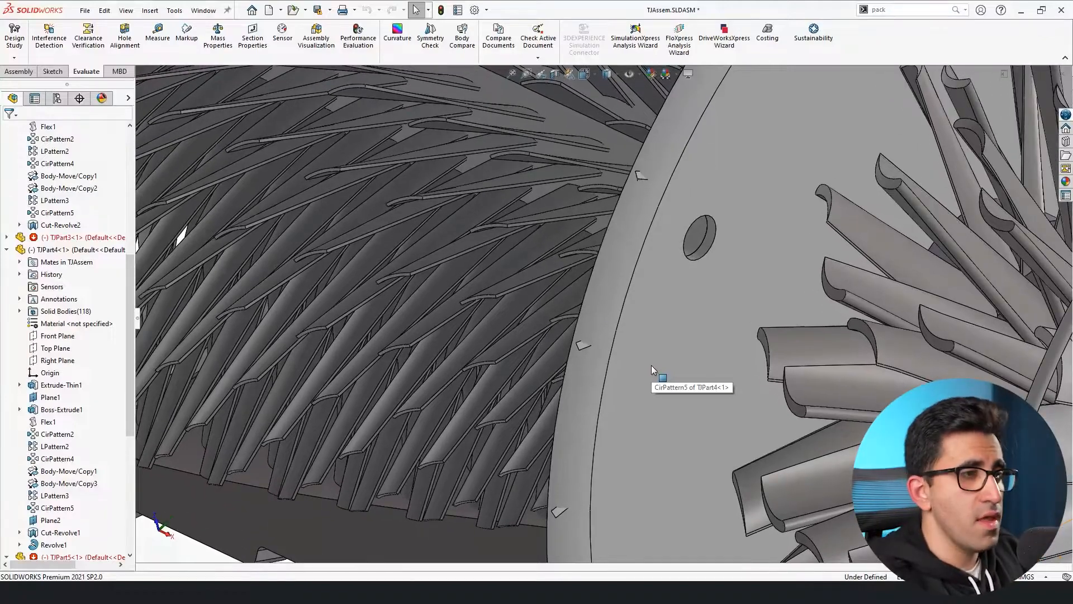
{"action": "mouse_move", "coordinate": [651, 365]}
{"action": "middle_mouse_down"}
{"action": "mouse_move", "coordinate": [645, 298]}
{"action": "mouse_move", "coordinate": [635, 355]}
{"action": "middle_mouse_up"}
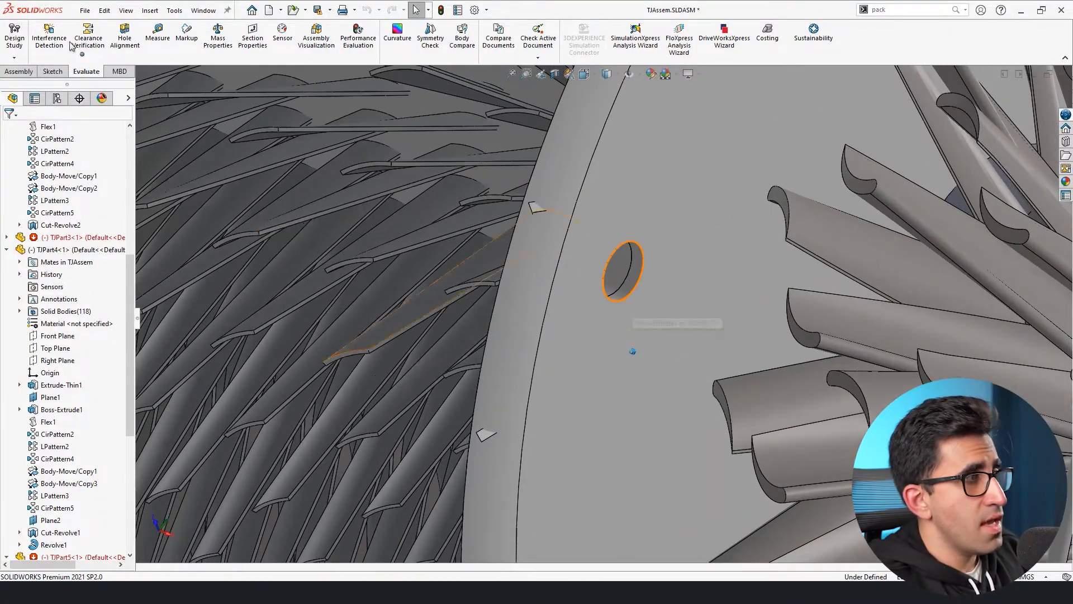
{"action": "left_click", "coordinate": [25, 74]}
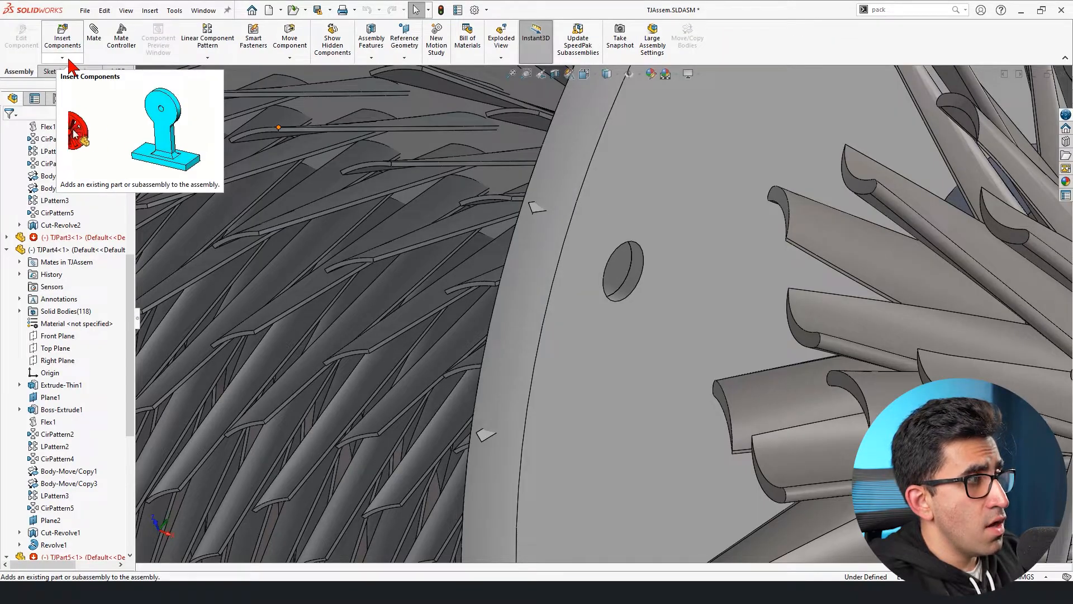
{"action": "left_click", "coordinate": [67, 58]}
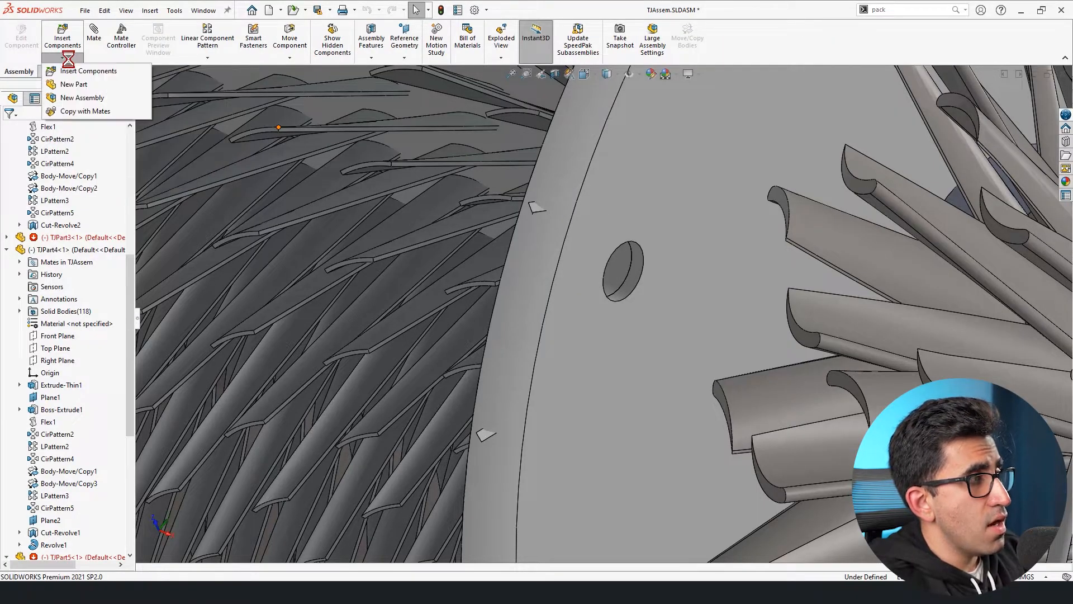
{"action": "left_click", "coordinate": [74, 84]}
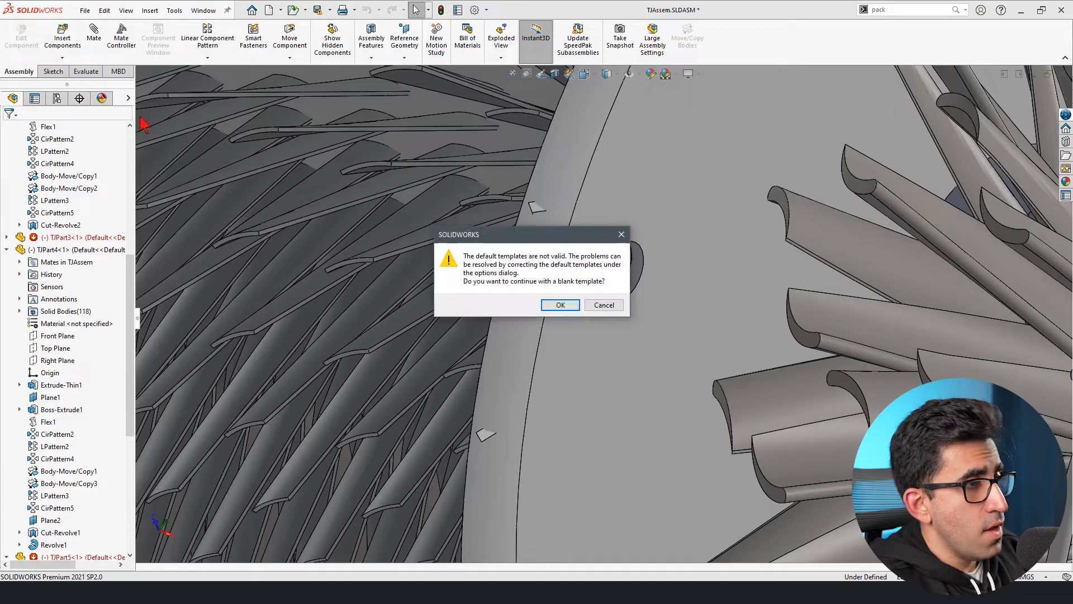
{"action": "left_click", "coordinate": [560, 304]}
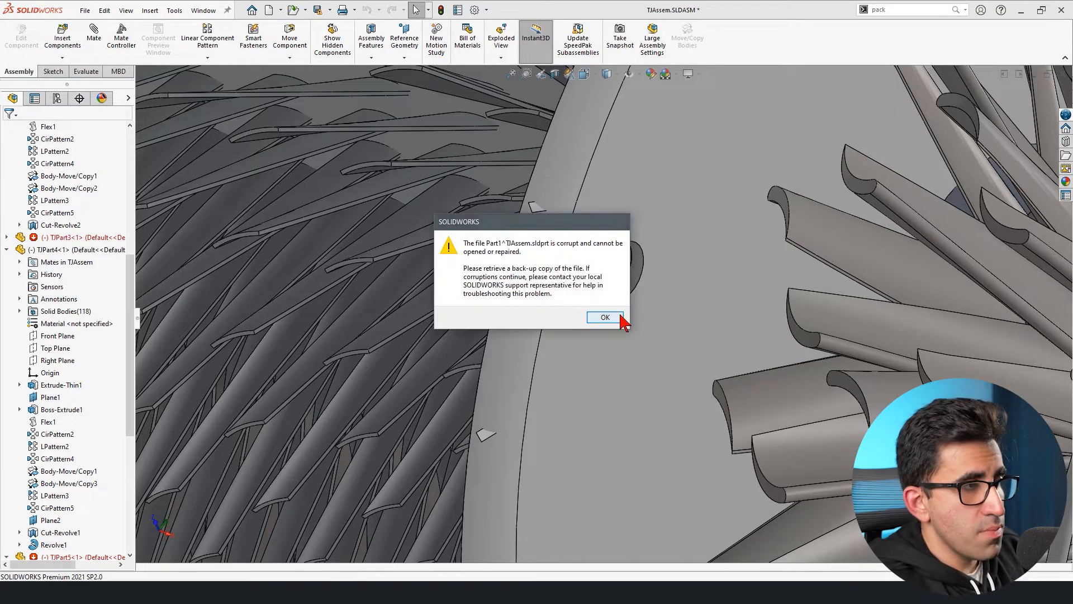
{"action": "left_click", "coordinate": [614, 314]}
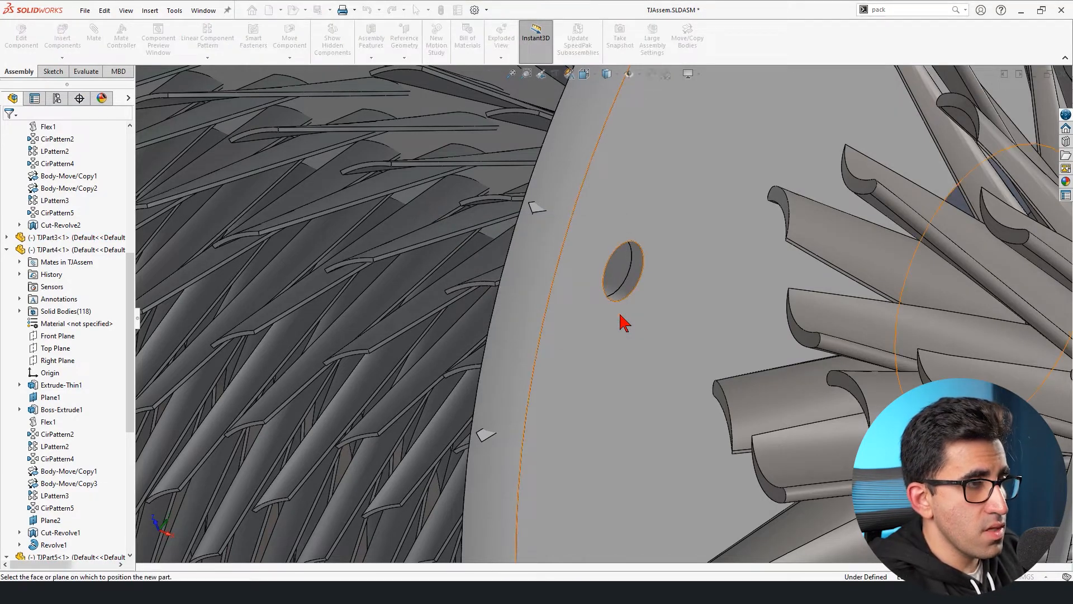
Collapse the expanded components in the design tree and float the new part Part1^TJAssem
{"action": "left_click", "coordinate": [6, 250]}
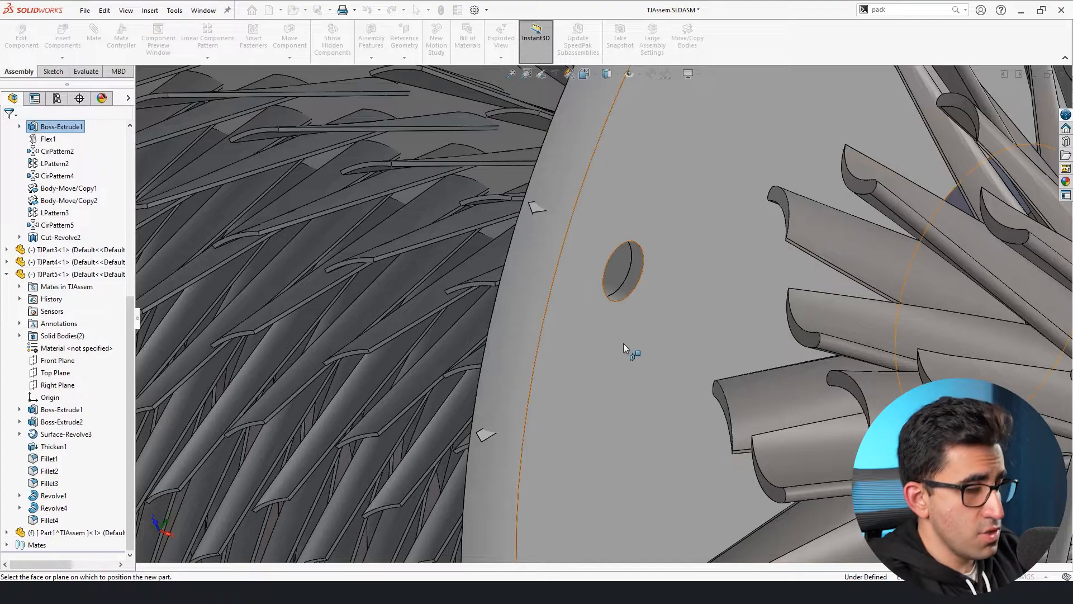
{"action": "scroll", "coordinate": [19, 135], "scroll_direction": "up", "scroll_amount": 6}
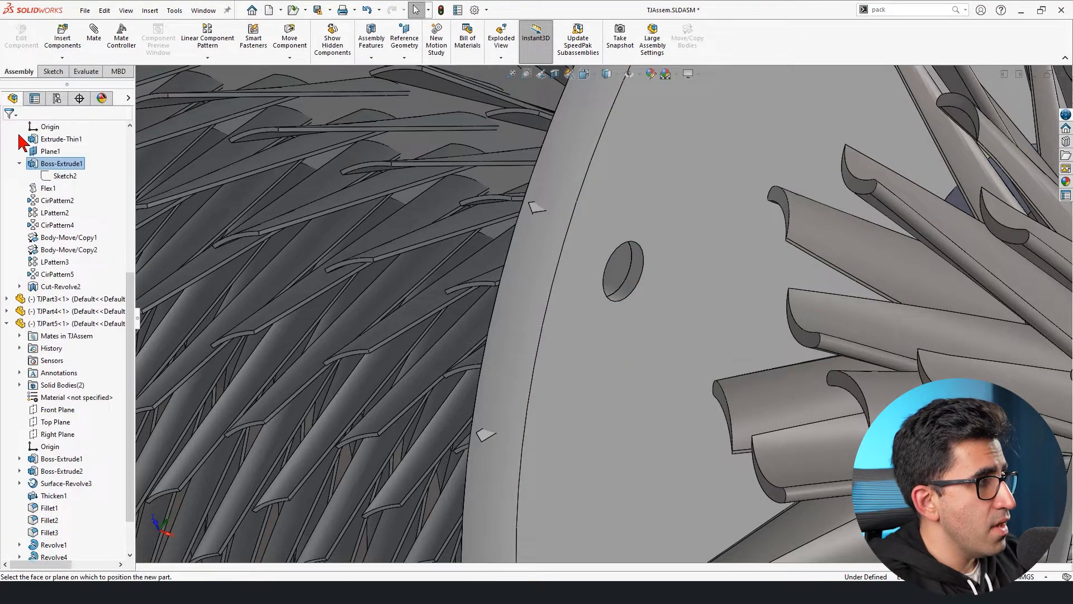
{"action": "left_click", "coordinate": [7, 191]}
{"action": "left_click", "coordinate": [7, 274]}
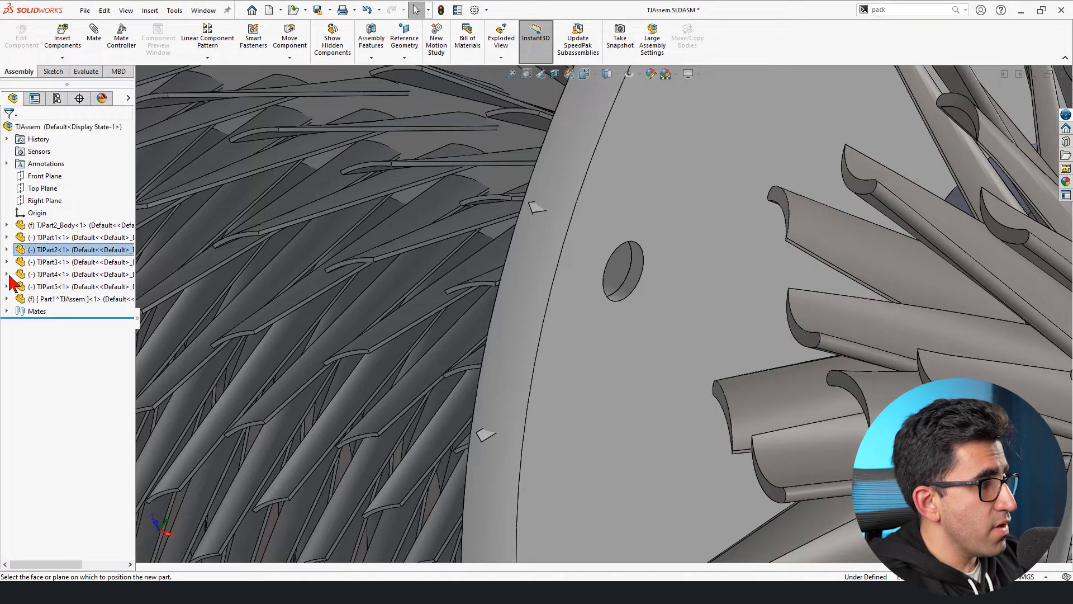
{"action": "left_click", "coordinate": [81, 299]}
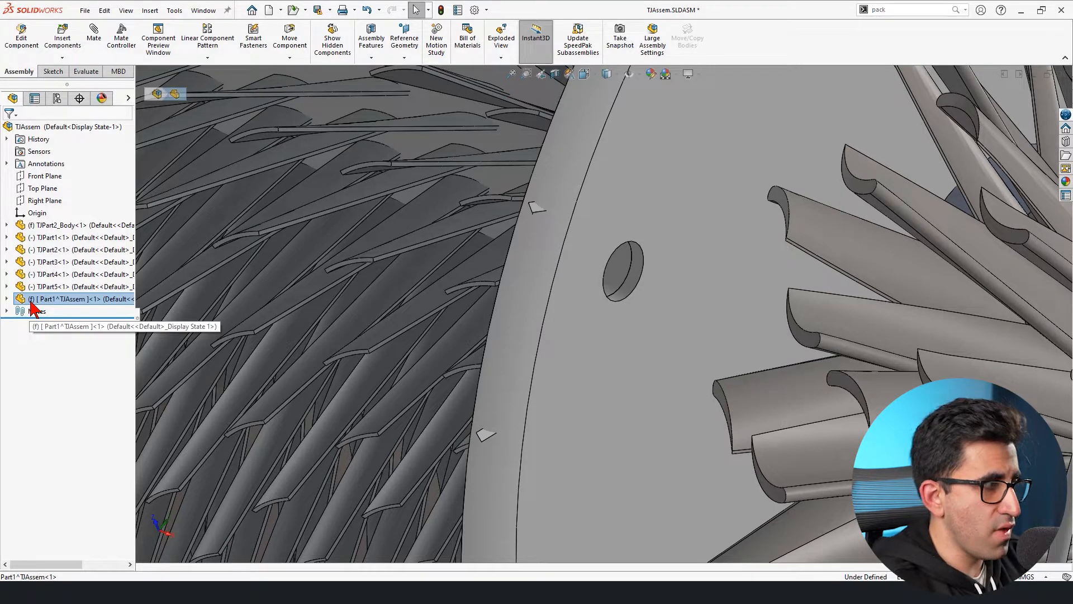
{"action": "right_click", "coordinate": [30, 306]}
{"action": "left_click", "coordinate": [89, 371]}
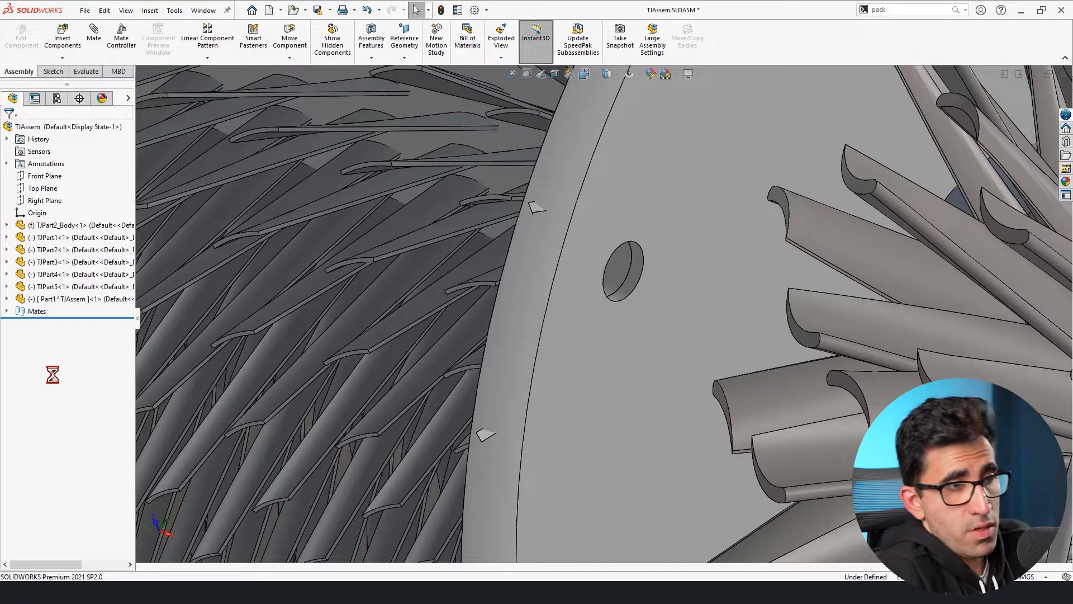
Edit the new part within the assembly and start a sketch on the flat disc face of TJPart3
{"action": "left_click", "coordinate": [109, 302]}
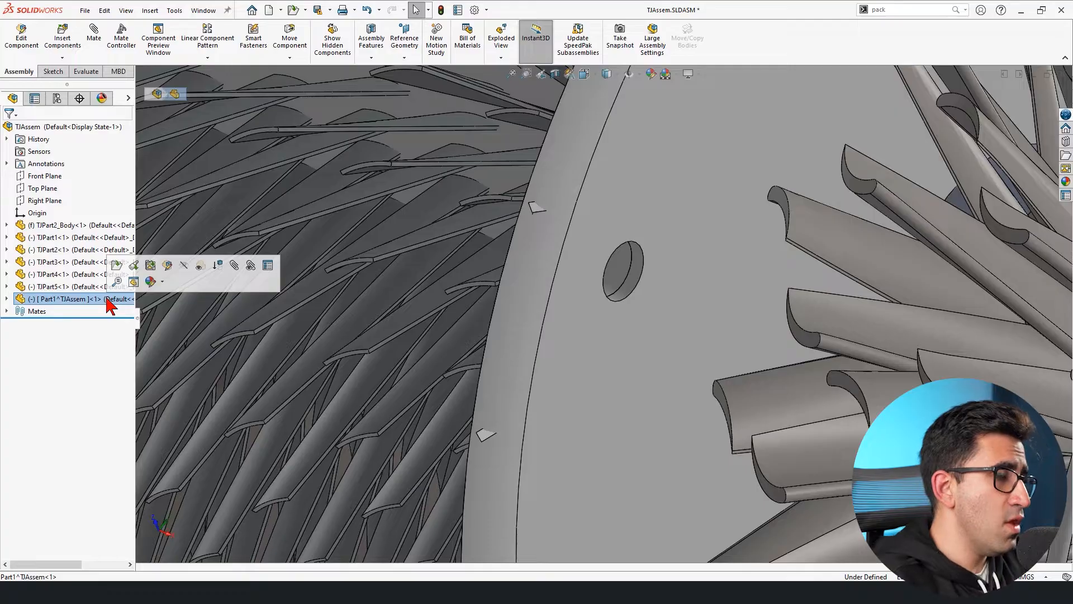
{"action": "left_click", "coordinate": [167, 265]}
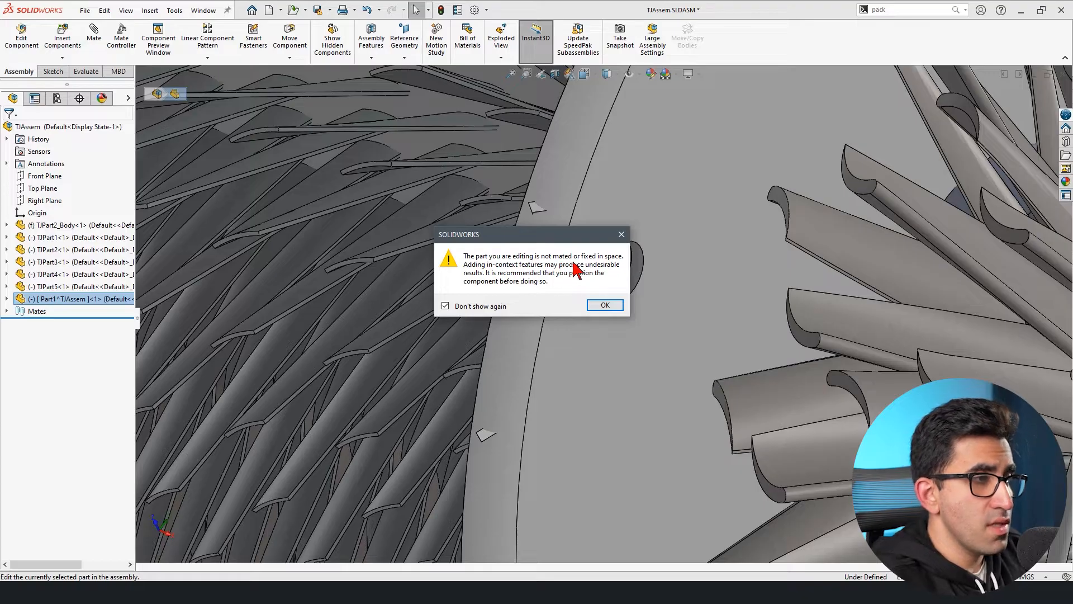
{"action": "left_click", "coordinate": [603, 307]}
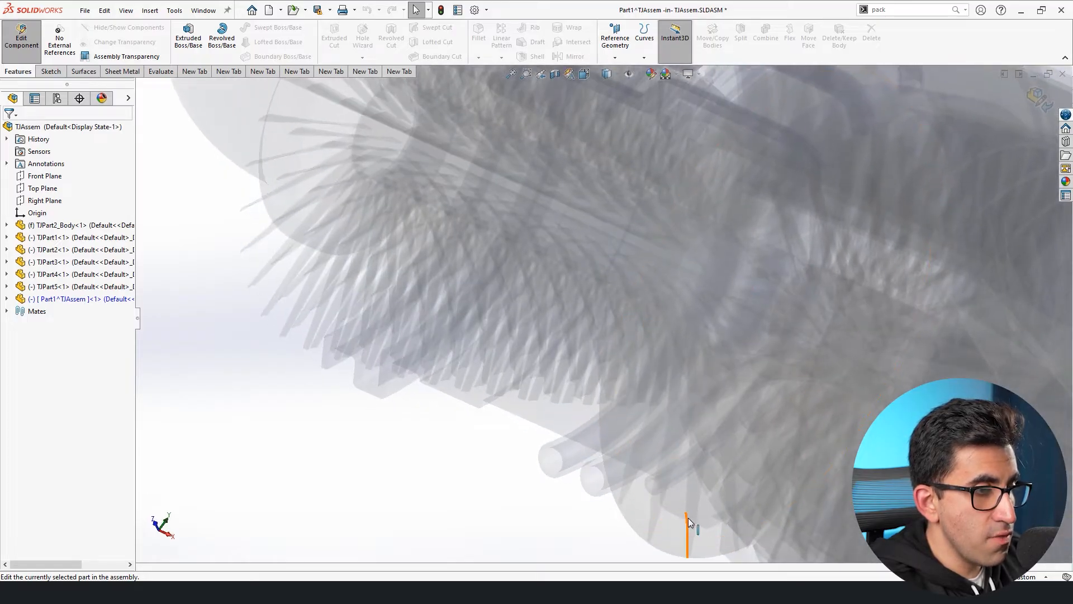
{"action": "left_click", "coordinate": [682, 513]}
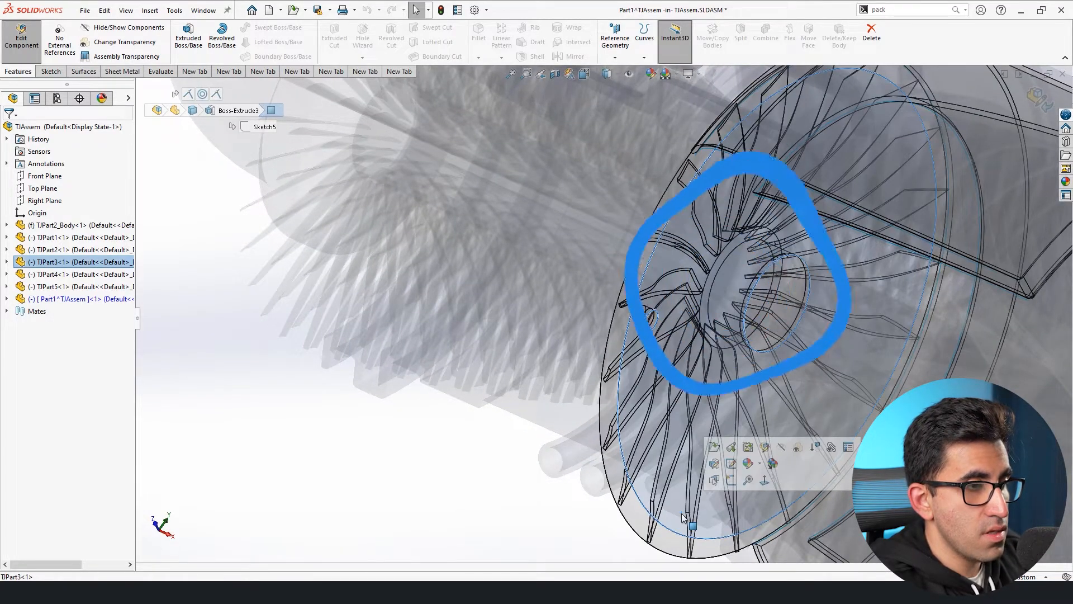
{"action": "left_click", "coordinate": [731, 480]}
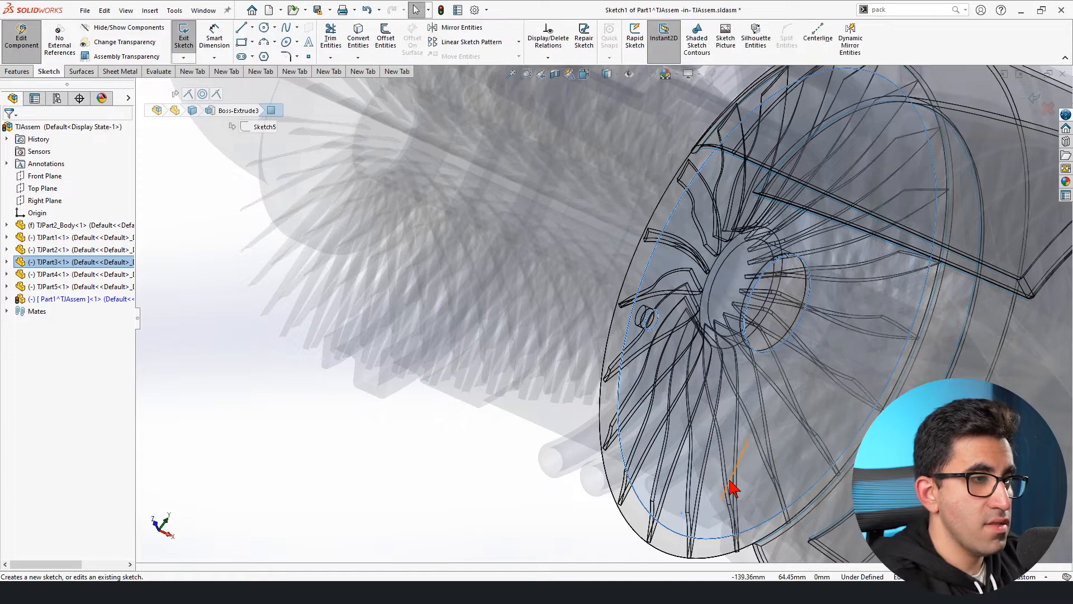
Convert the circular edge of the hole in TJPart3 into a circle in the new part's sketch
{"action": "scroll", "coordinate": [656, 341], "scroll_direction": "down", "scroll_amount": 8}
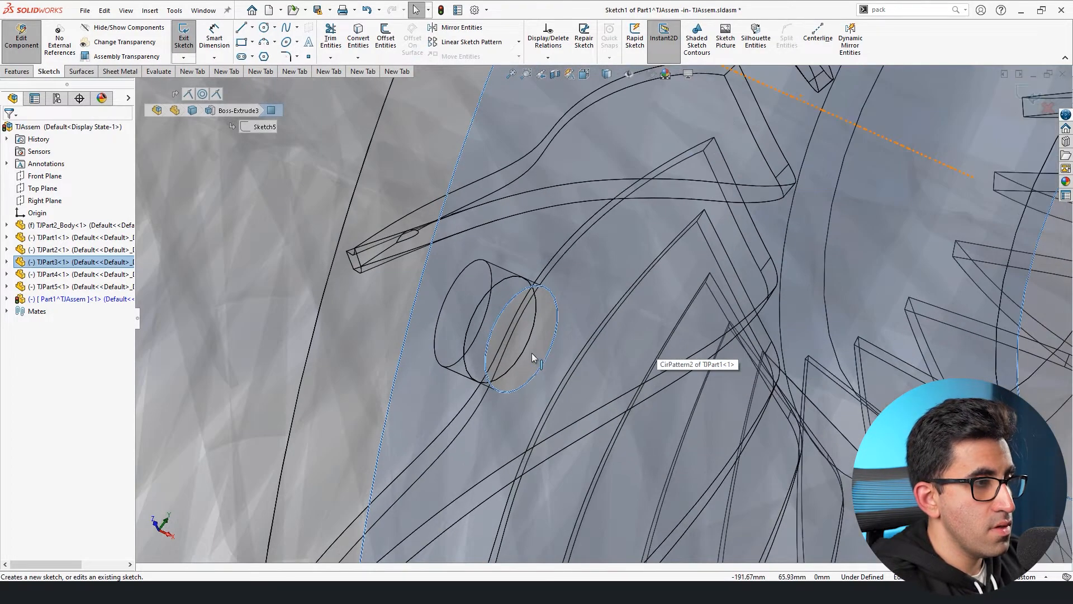
{"action": "left_click", "coordinate": [535, 285]}
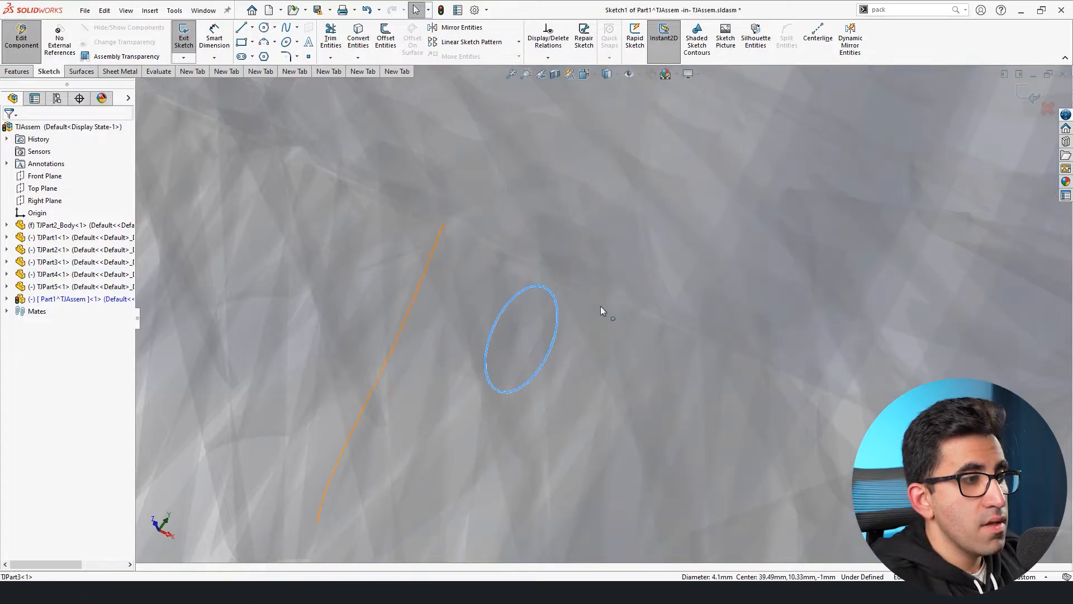
{"action": "left_click", "coordinate": [357, 32]}
{"action": "scroll", "coordinate": [740, 216], "scroll_direction": "up", "scroll_amount": 3}
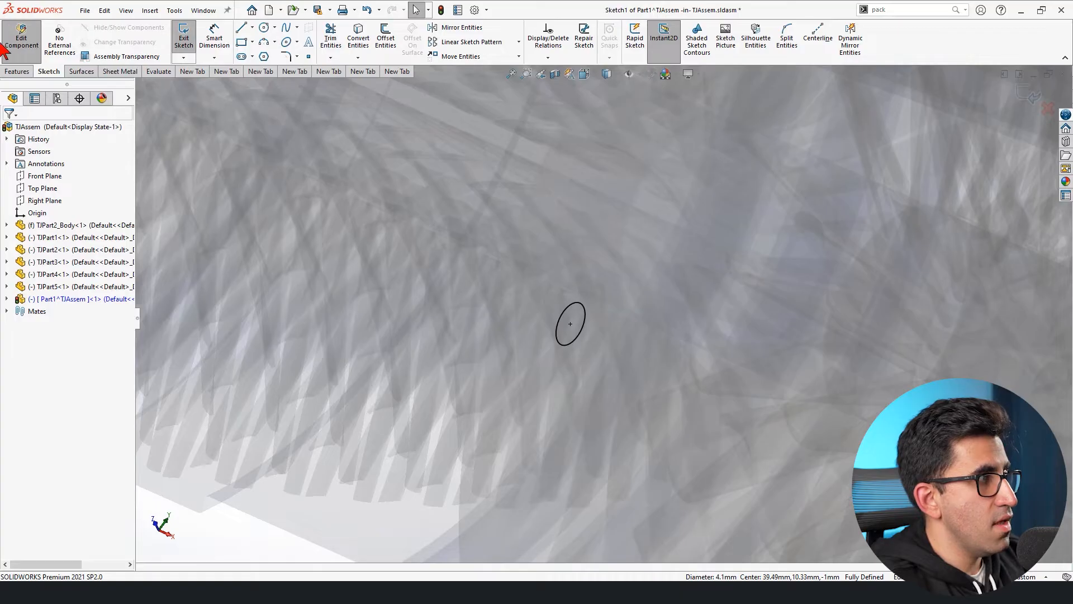
Extrude the converted circle as a 10 mm blind boss and return to editing the assembly
{"action": "left_click", "coordinate": [17, 71]}
{"action": "left_click", "coordinate": [188, 38]}
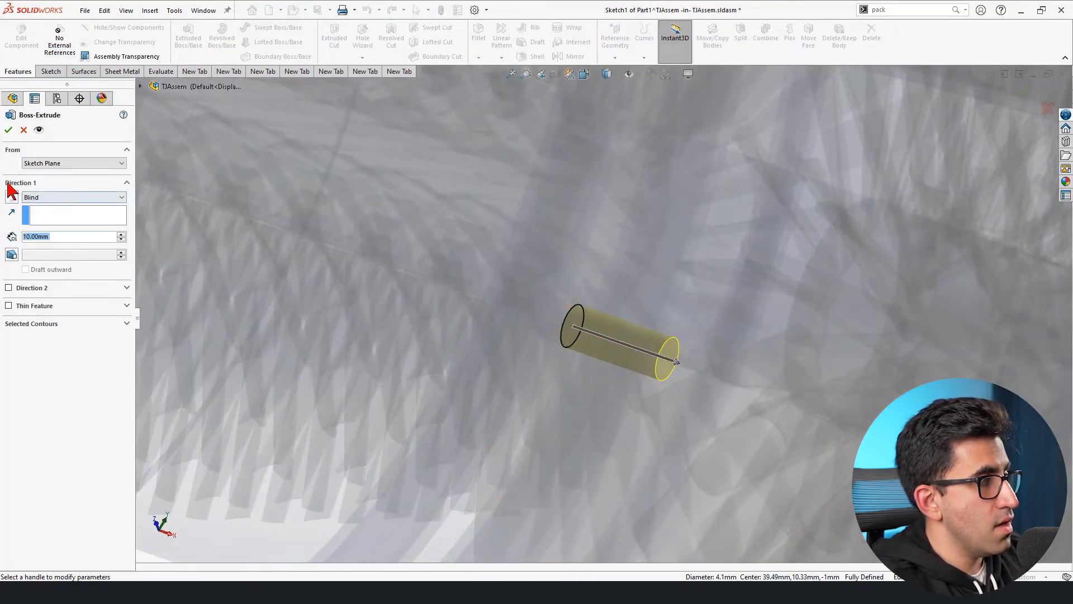
{"action": "left_click", "coordinate": [9, 130]}
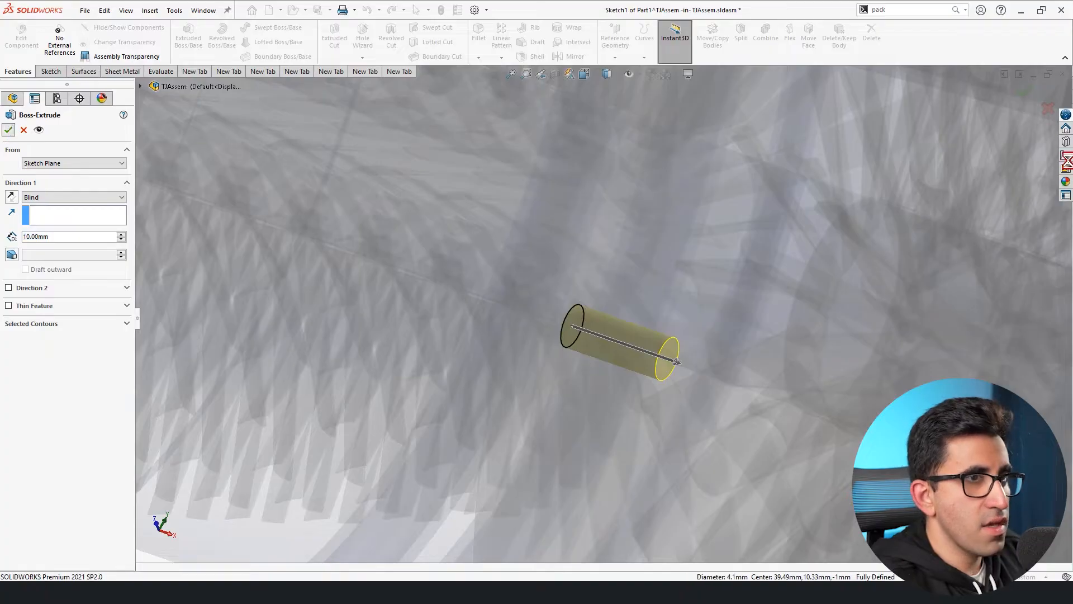
{"action": "left_click", "coordinate": [1017, 95]}
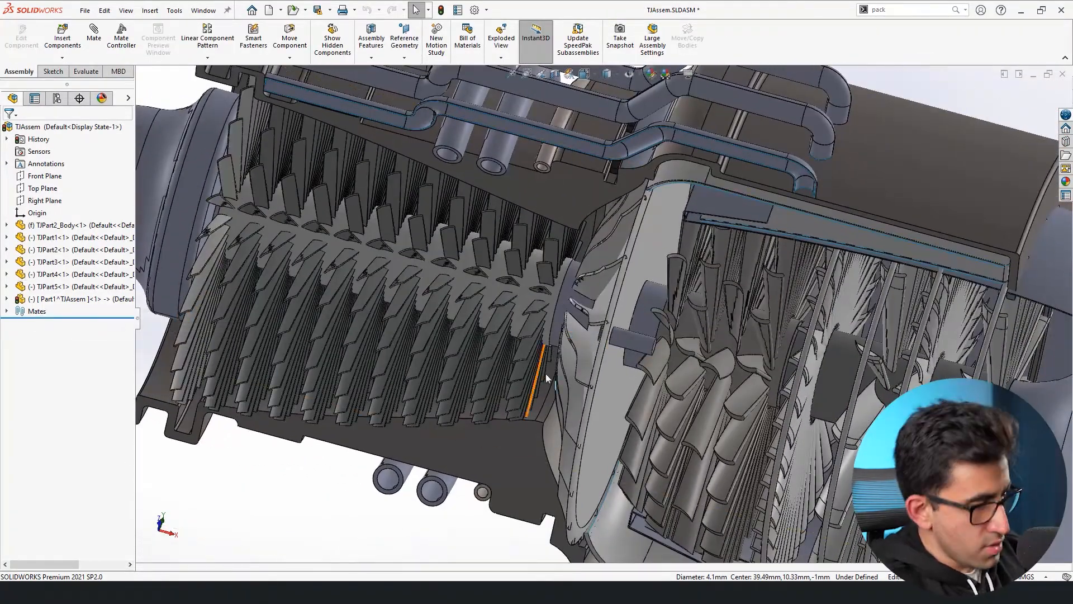
Make the new cylindrical pin concentric with the hole in TJPart3 and slide it partway into the disc
{"action": "scroll", "coordinate": [631, 347], "scroll_direction": "down", "scroll_amount": 5}
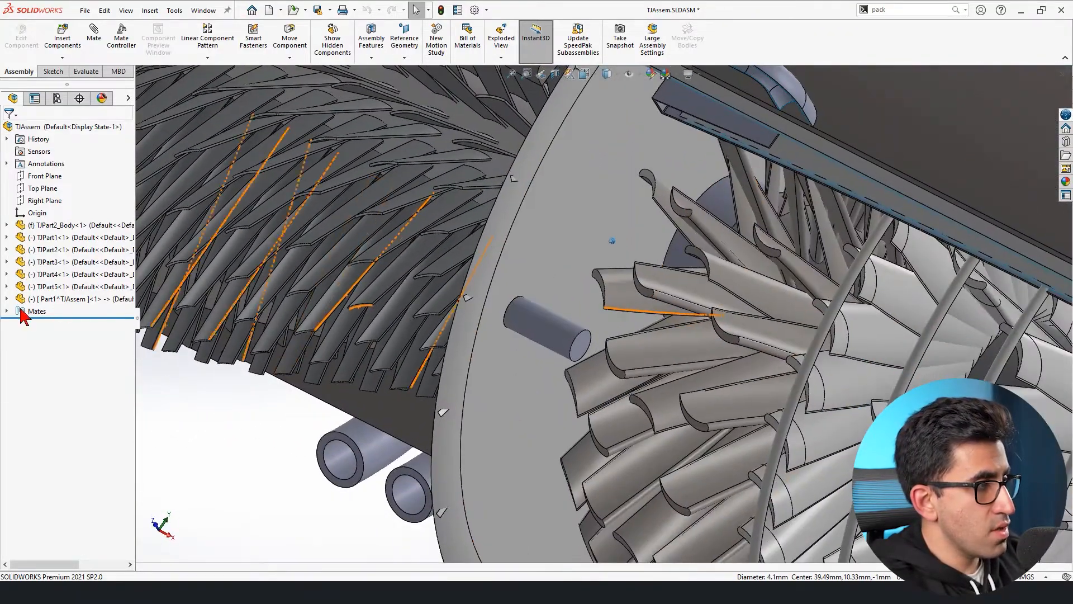
{"action": "left_click", "coordinate": [528, 327]}
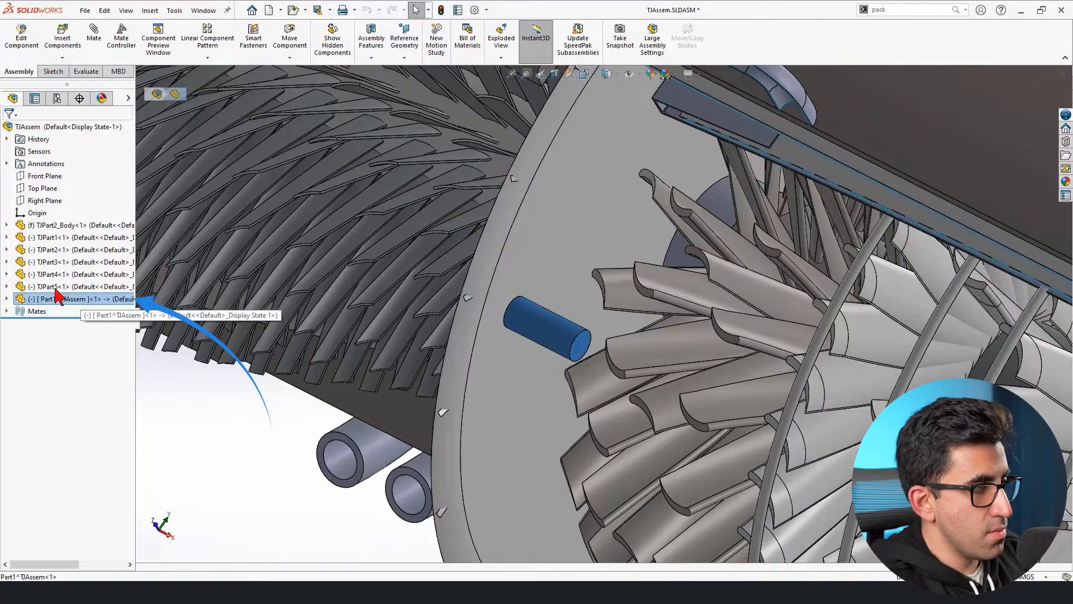
{"action": "left_click_drag", "start_coordinate": [555, 314], "coordinate": [522, 318]}
{"action": "left_click", "coordinate": [259, 511]}
{"action": "left_click_drag", "start_coordinate": [571, 355], "coordinate": [514, 313]}
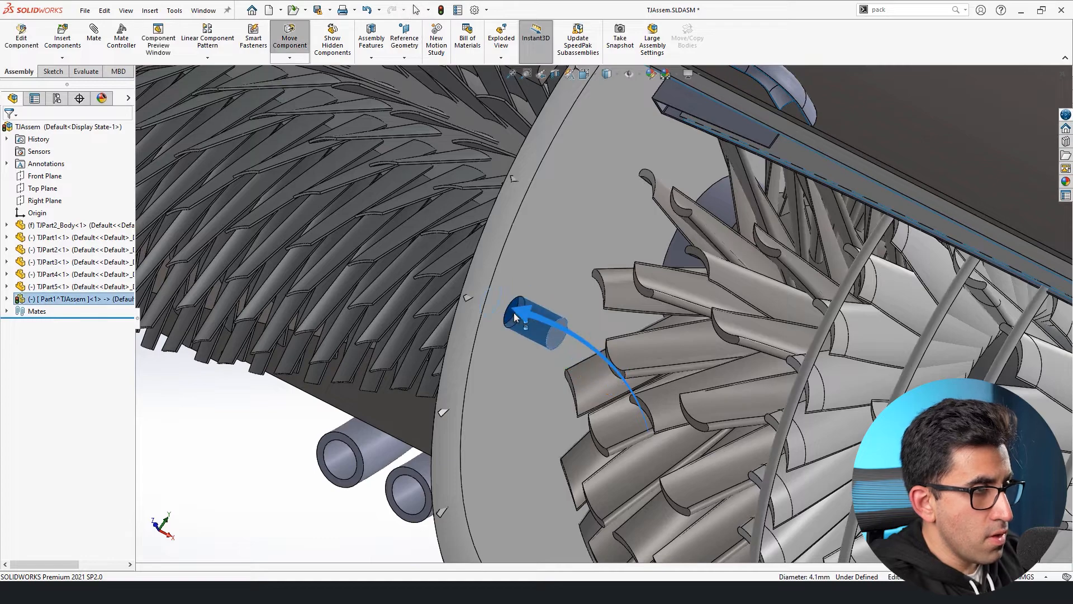
{"action": "left_click", "coordinate": [500, 288]}
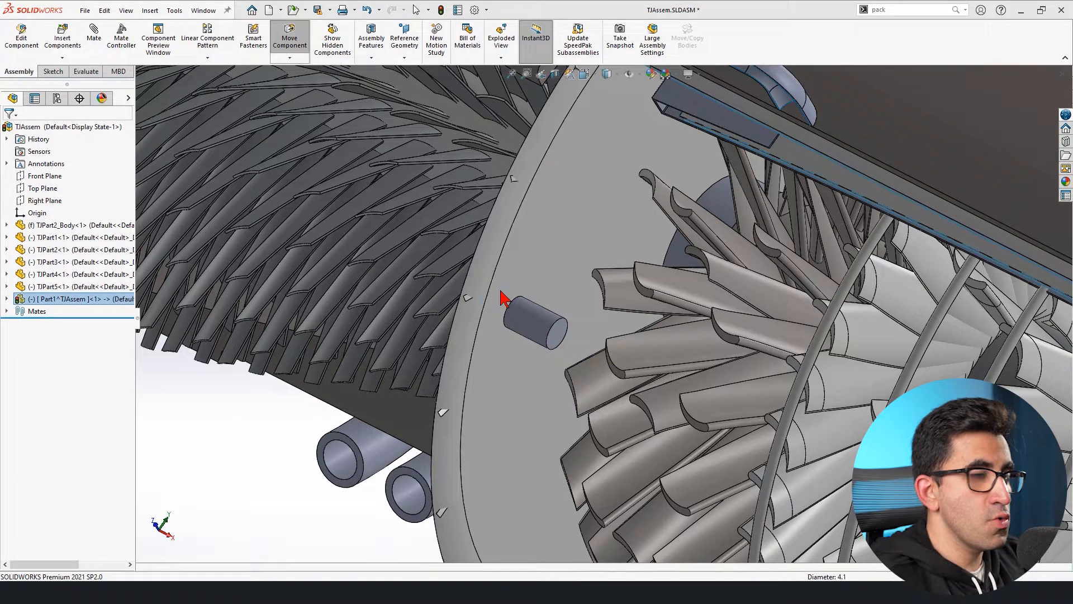
Add a coincident mate between the flat disc face of TJPart3 and the pin's flat end face
{"action": "scroll", "coordinate": [500, 290], "scroll_direction": "up", "scroll_amount": 5}
{"action": "scroll", "coordinate": [501, 290], "scroll_direction": "up", "scroll_amount": 2}
{"action": "scroll", "coordinate": [528, 320], "scroll_direction": "down", "scroll_amount": 4}
{"action": "left_click", "coordinate": [713, 372]}
{"action": "mouse_move", "coordinate": [713, 371]}
{"action": "left_mouse_down"}
{"action": "mouse_move", "coordinate": [677, 352]}
{"action": "mouse_move", "coordinate": [1005, 519]}
{"action": "mouse_move", "coordinate": [702, 388]}
{"action": "left_mouse_up"}
{"action": "left_click", "coordinate": [669, 308]}
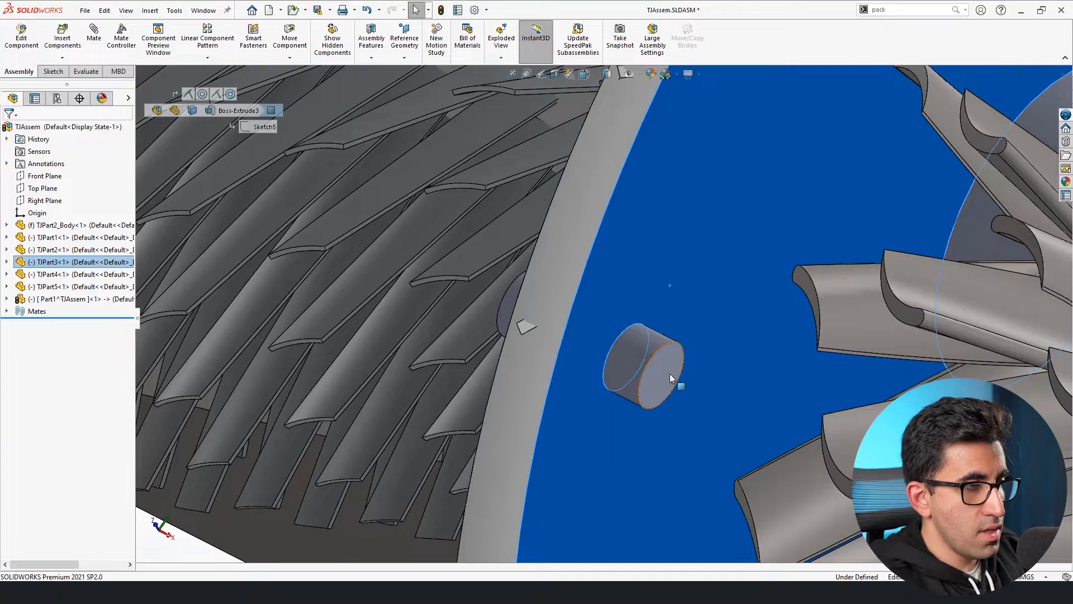
{"action": "left_click", "coordinate": [669, 373], "text": "ctrl"}
{"action": "left_click", "coordinate": [701, 364]}
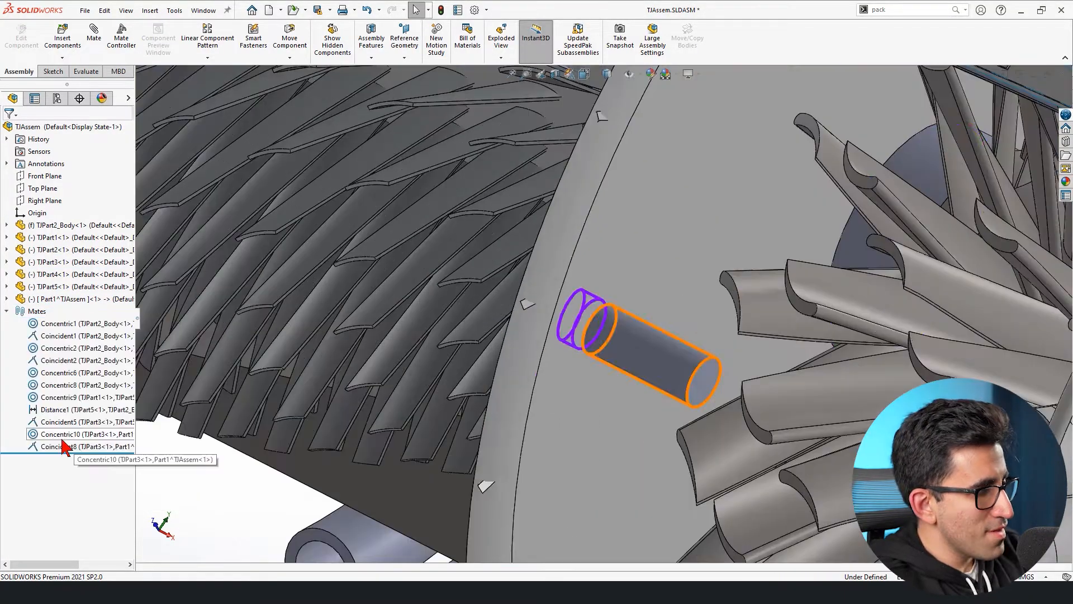
Delete the coincident mate between the pin and TJPart3, and slide the pin through the hole toward the compressor blades
{"action": "left_click", "coordinate": [64, 447]}
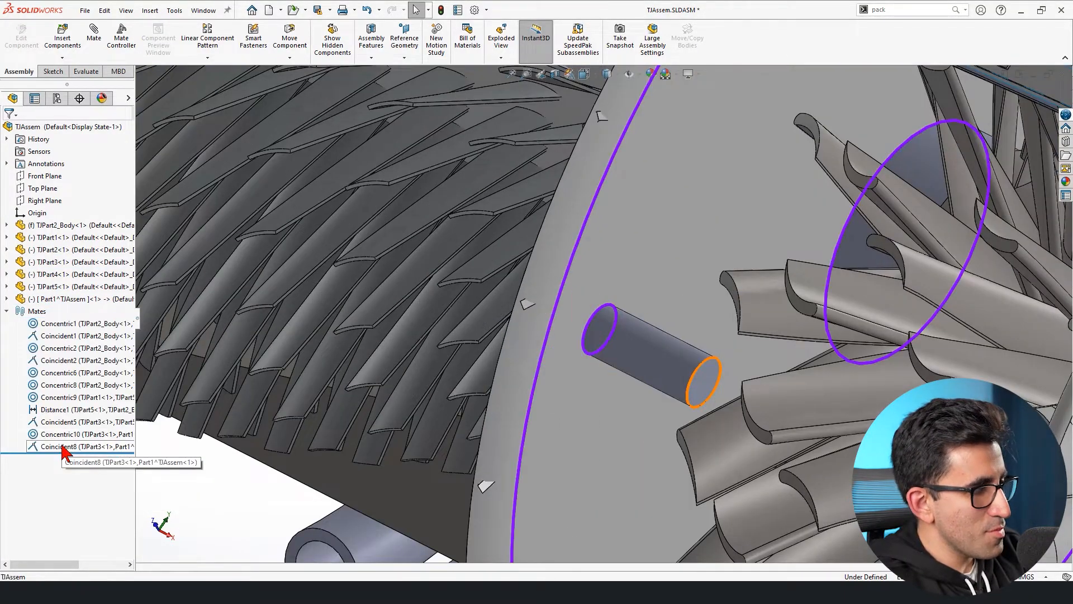
{"action": "key", "text": "Delete"}
{"action": "left_click", "coordinate": [643, 363]}
{"action": "left_click_drag", "start_coordinate": [578, 312], "coordinate": [529, 285]}
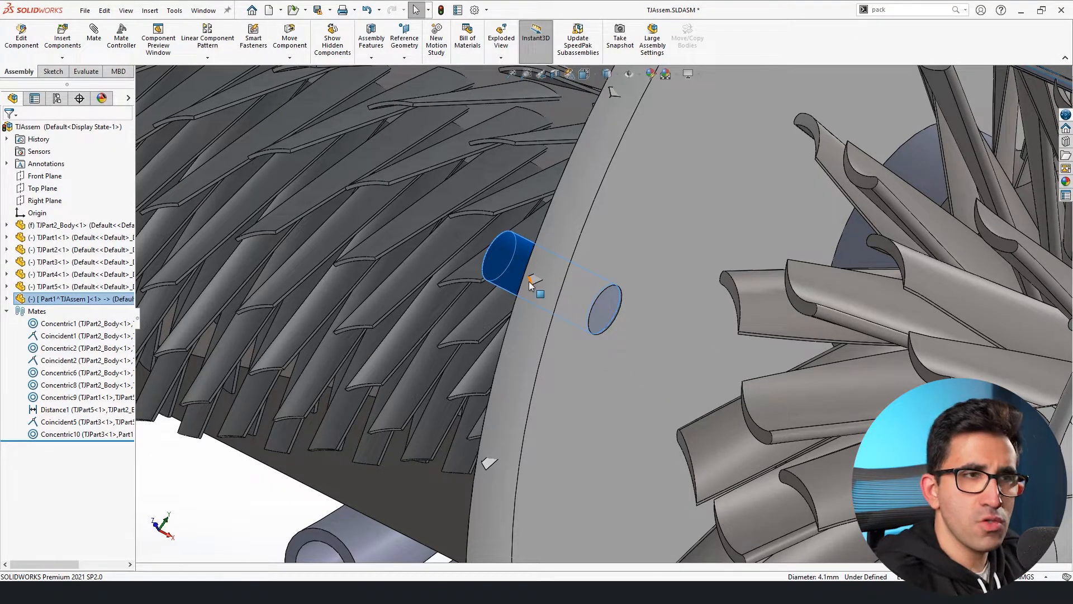
{"action": "scroll", "coordinate": [530, 284], "scroll_direction": "up", "scroll_amount": 10}
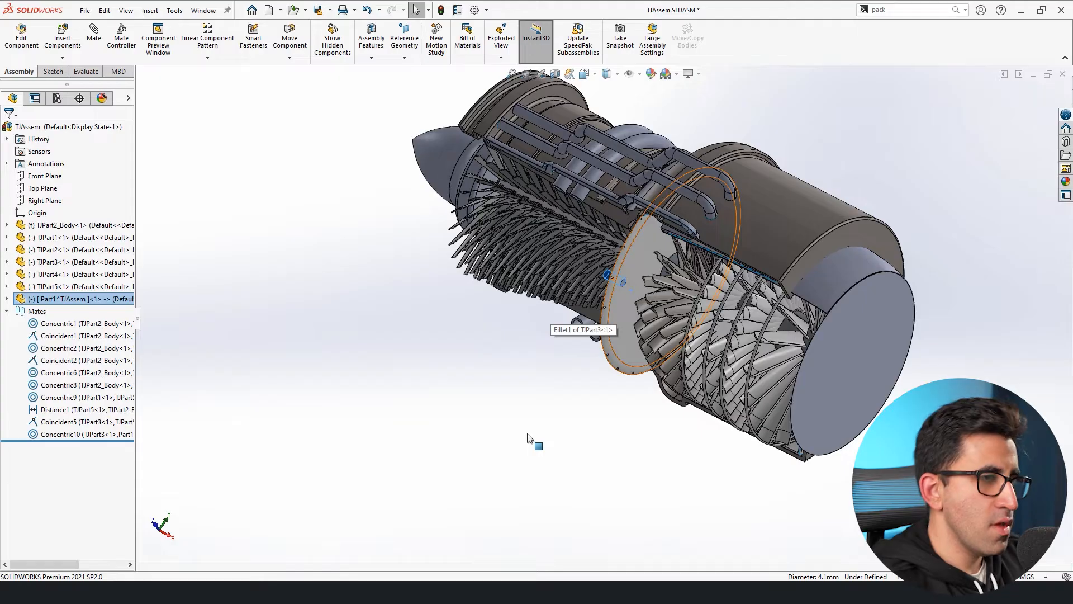
{"action": "left_click", "coordinate": [574, 458]}
{"action": "middle_click_drag", "start_coordinate": [577, 449], "coordinate": [586, 447]}
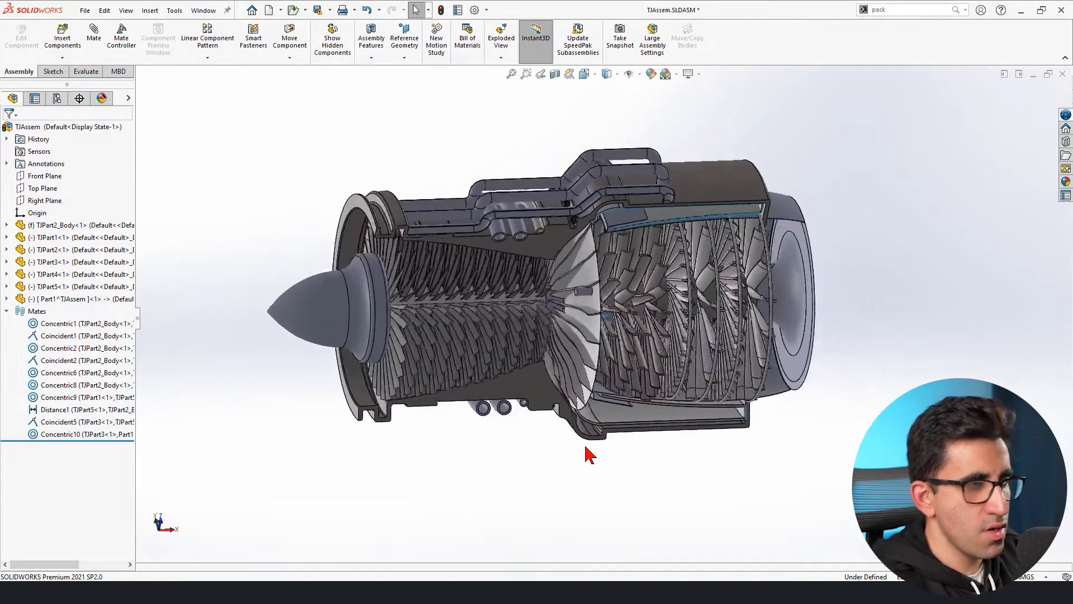
{"action": "scroll", "coordinate": [588, 454], "scroll_direction": "down", "scroll_amount": 10}
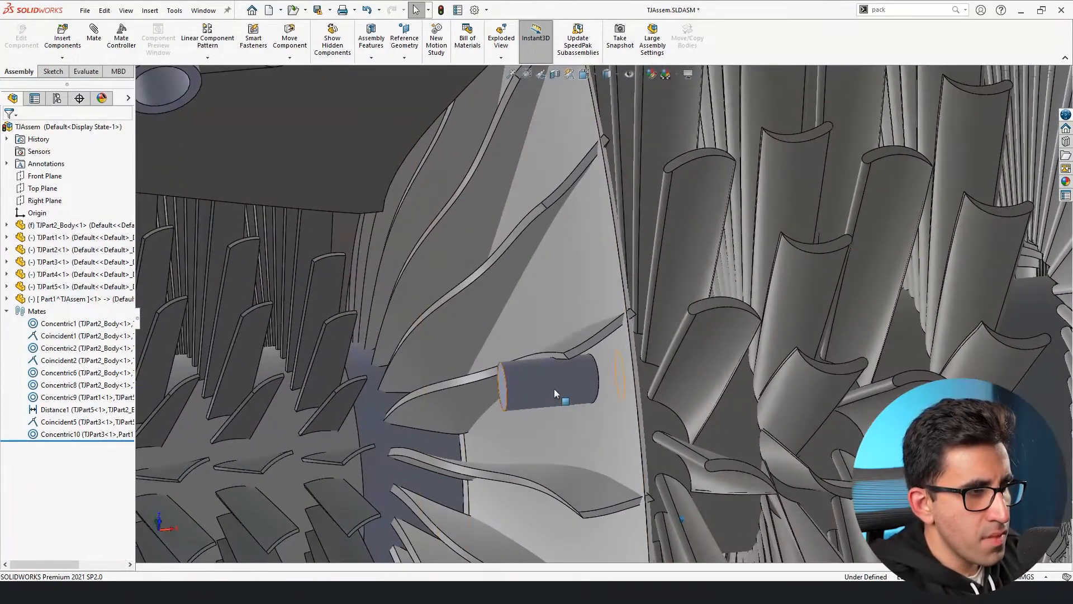
Slide the pin back along the axis of the hole in TJPart3
{"action": "left_click", "coordinate": [708, 392]}
{"action": "left_click_drag", "start_coordinate": [708, 393], "coordinate": [540, 389]}
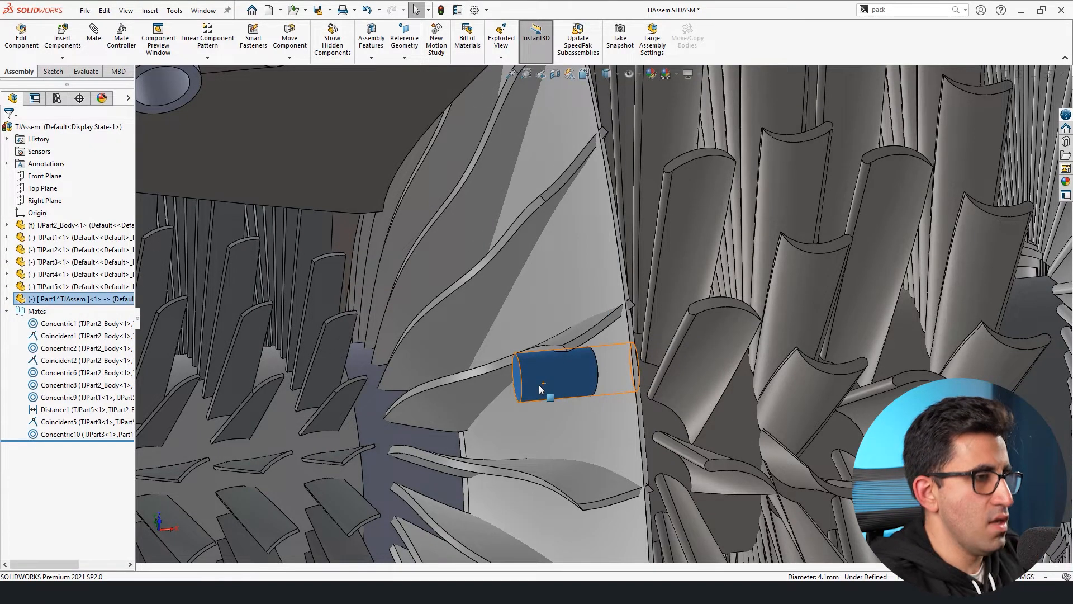
{"action": "scroll", "coordinate": [518, 321], "scroll_direction": "up", "scroll_amount": 10}
{"action": "left_click", "coordinate": [559, 218]}
{"action": "scroll", "coordinate": [568, 344], "scroll_direction": "down", "scroll_amount": 5}
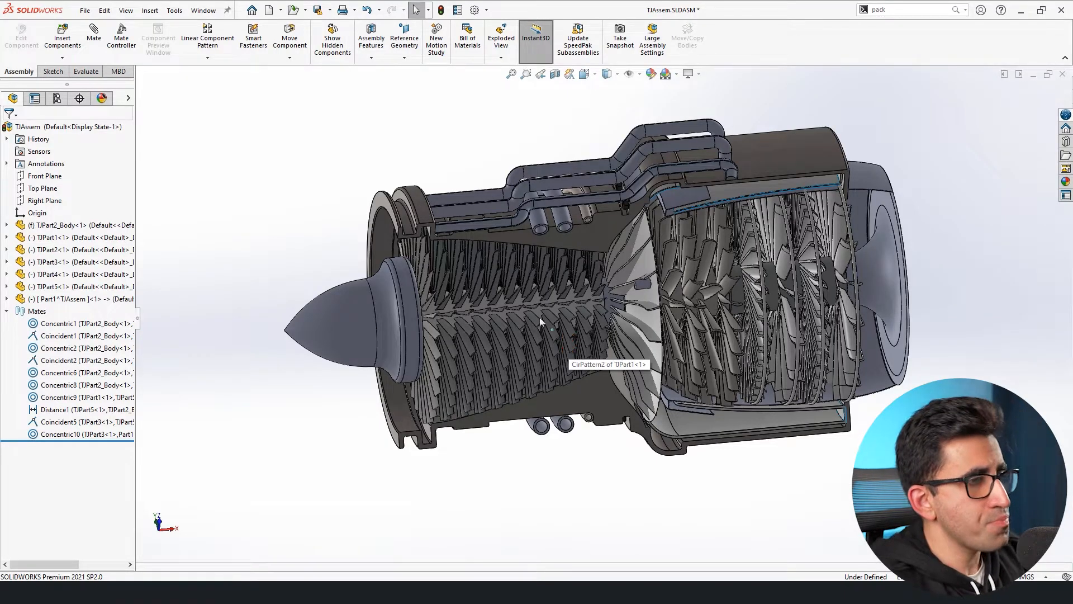
Insert a second new part into the assembly without placing it on any face or plane
{"action": "left_click", "coordinate": [75, 59]}
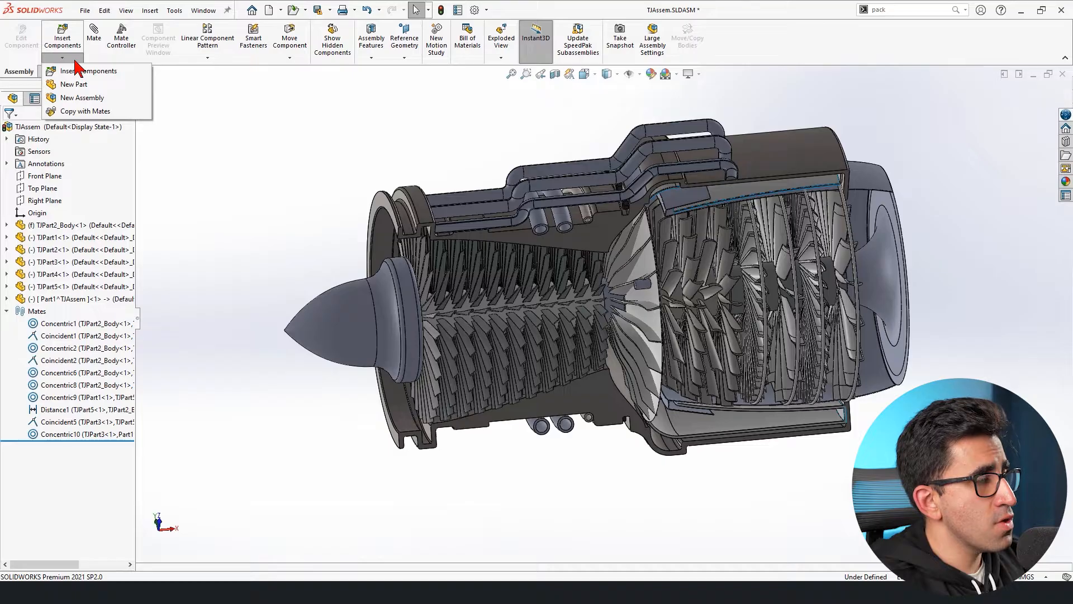
{"action": "left_click", "coordinate": [115, 85]}
{"action": "key", "text": "Return"}
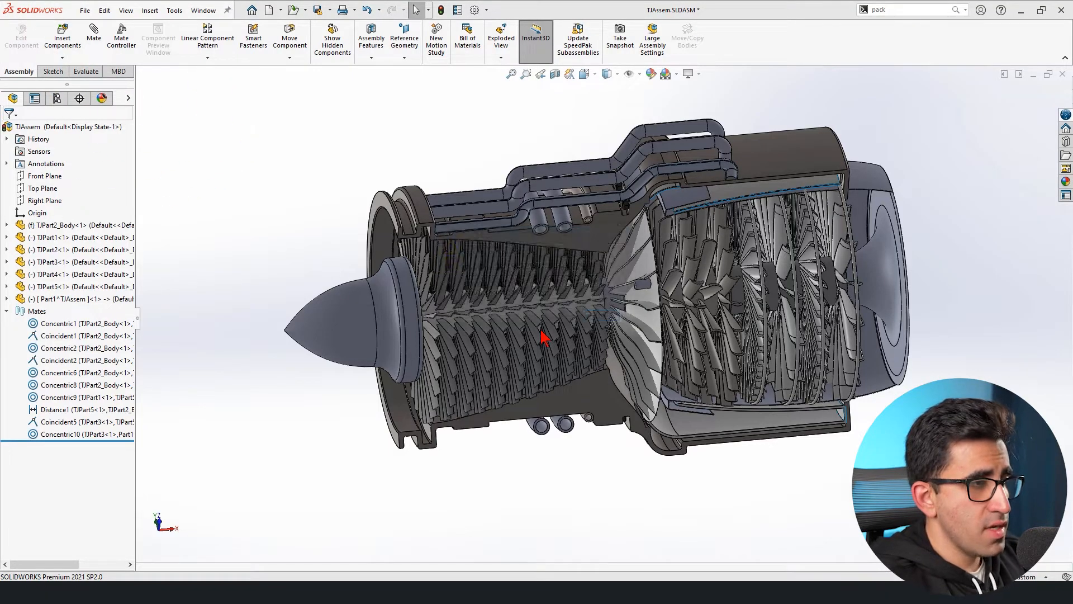
{"action": "key", "text": "Return"}
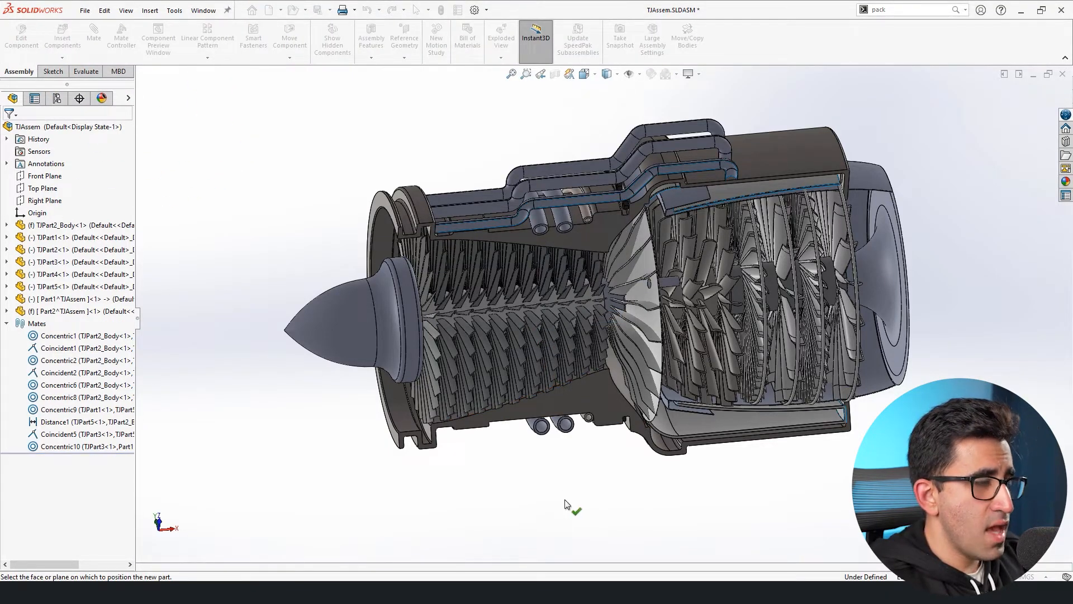
{"action": "left_click", "coordinate": [172, 306]}
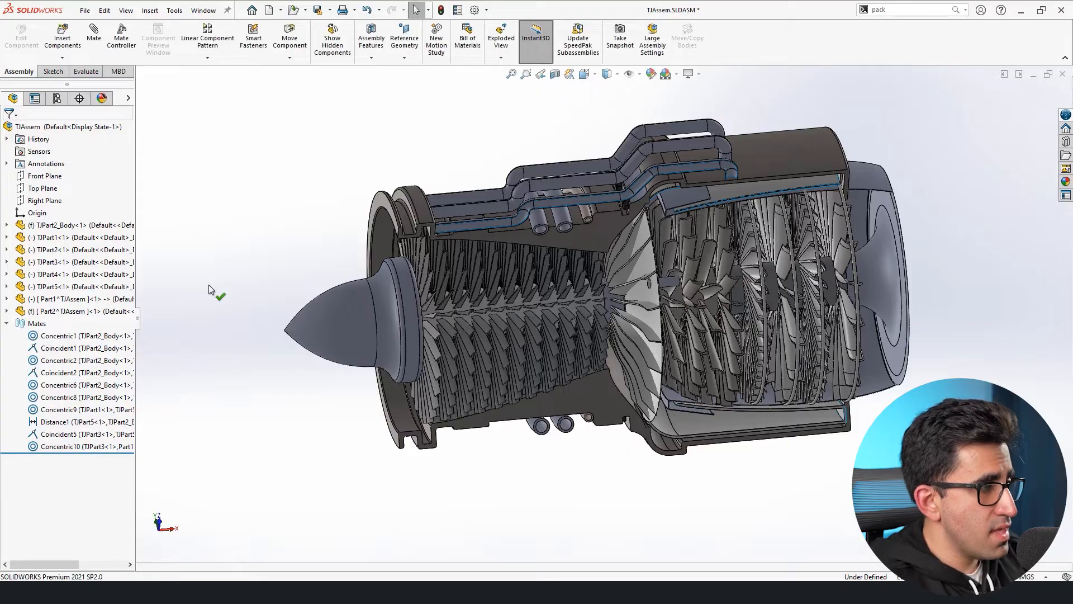
Float the second new part in the assembly so it is no longer fixed
{"action": "left_click", "coordinate": [64, 312]}
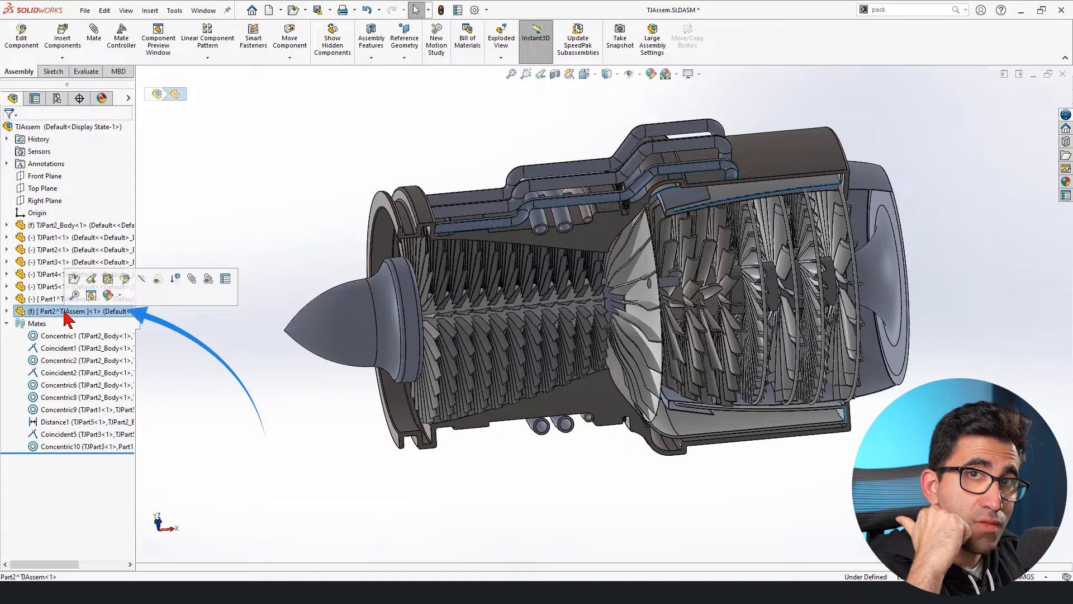
{"action": "right_click", "coordinate": [65, 311]}
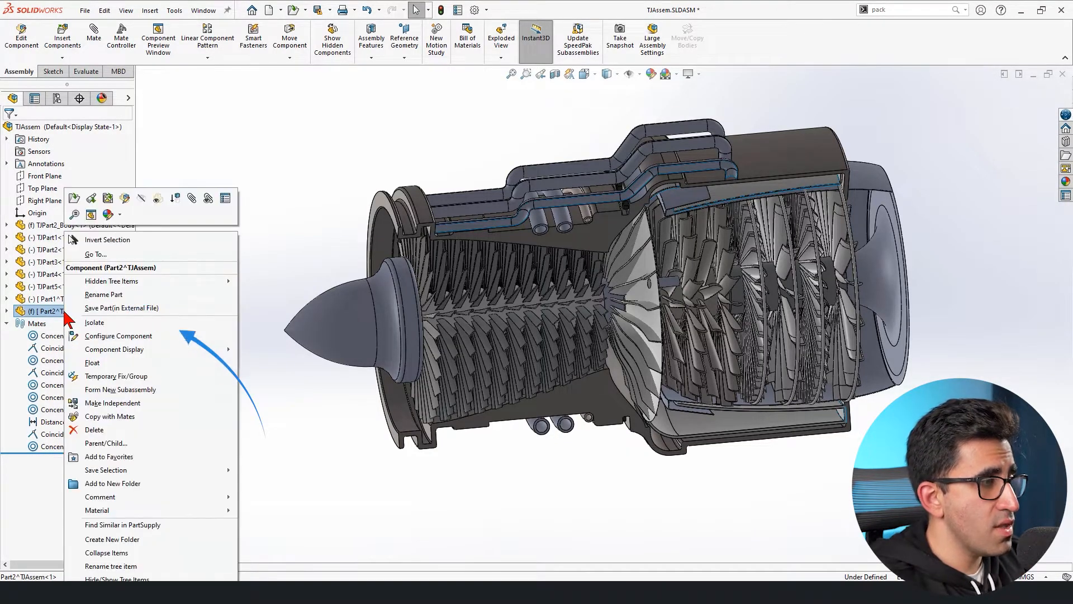
{"action": "left_click", "coordinate": [87, 364]}
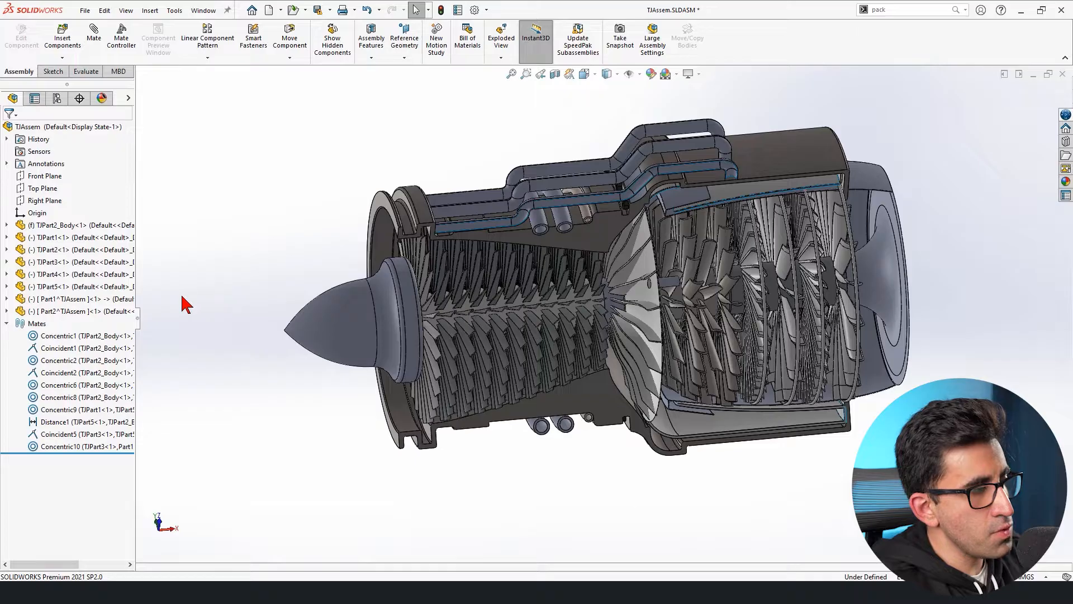
Start editing the second new part in the context of the assembly and bring up the sketch tools
{"action": "left_click", "coordinate": [82, 312]}
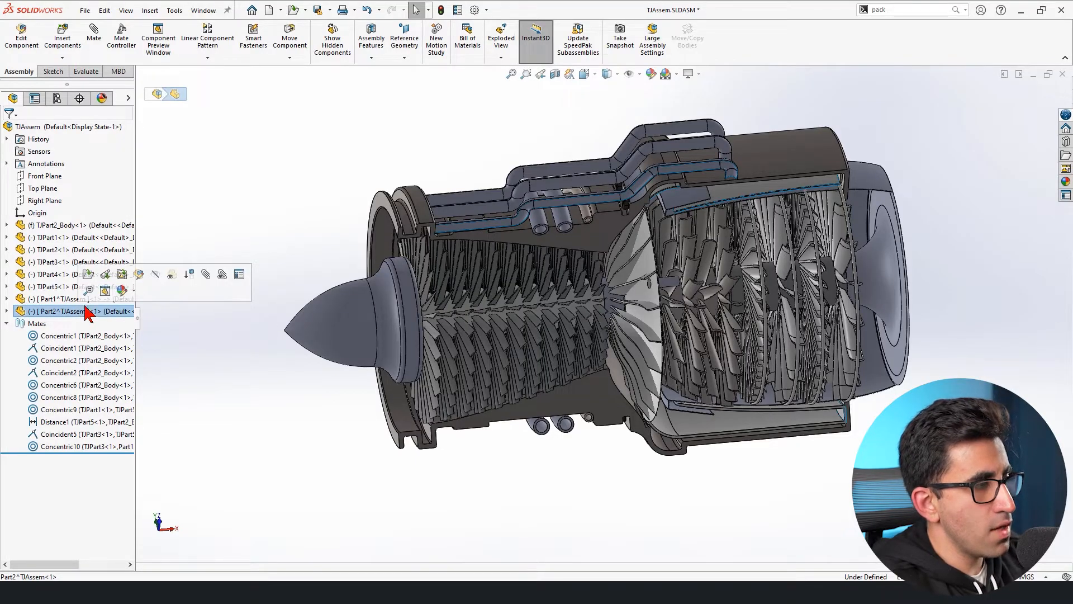
{"action": "left_click", "coordinate": [139, 274]}
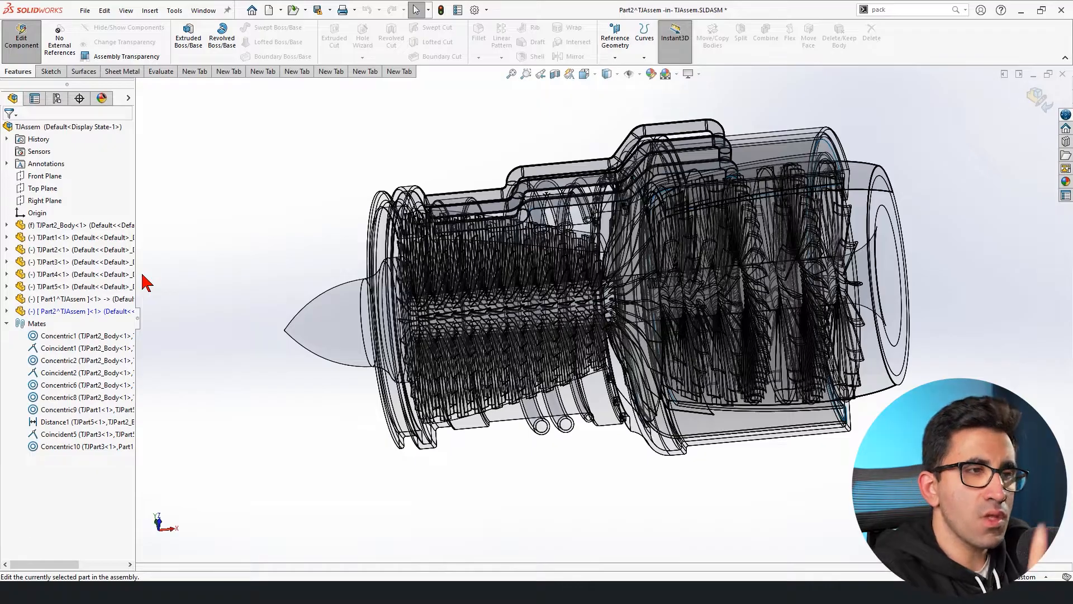
{"action": "left_click", "coordinate": [51, 71]}
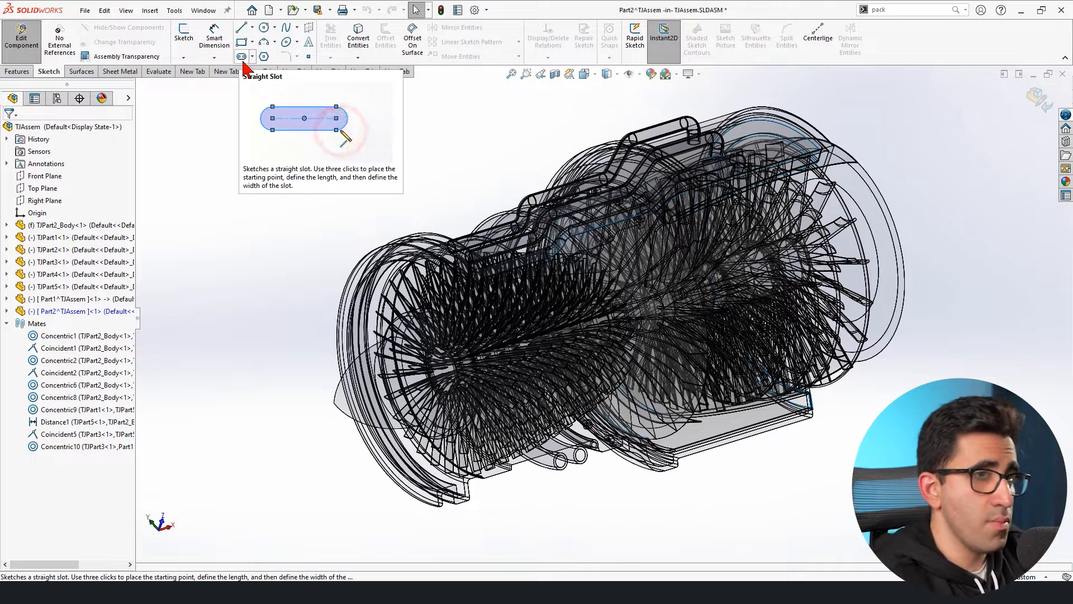
Return to editing the assembly and delete the empty second new part
{"action": "left_click", "coordinate": [1038, 97]}
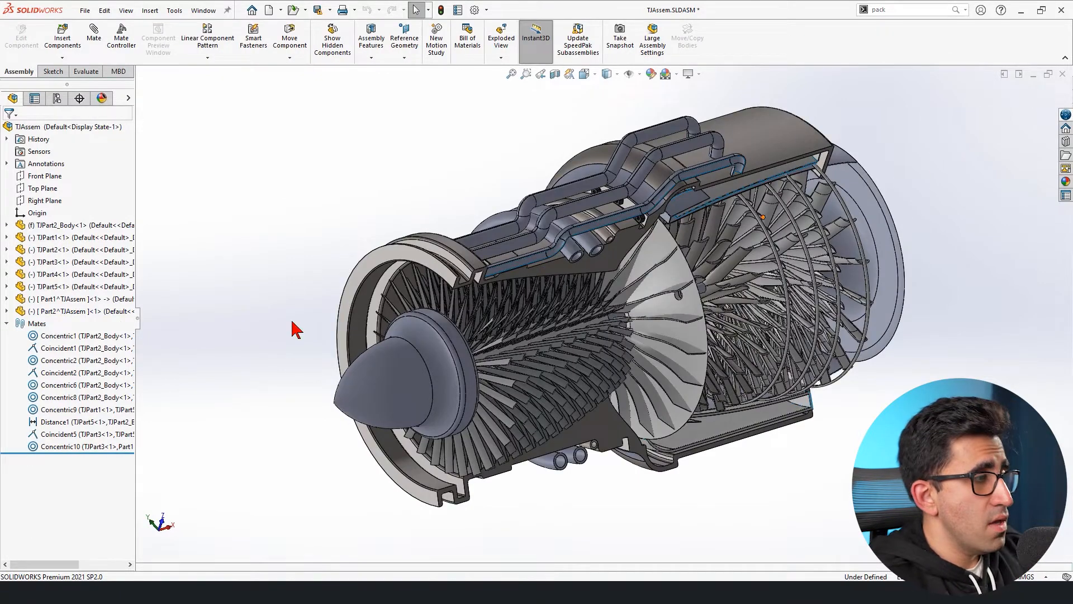
{"action": "left_click", "coordinate": [83, 313]}
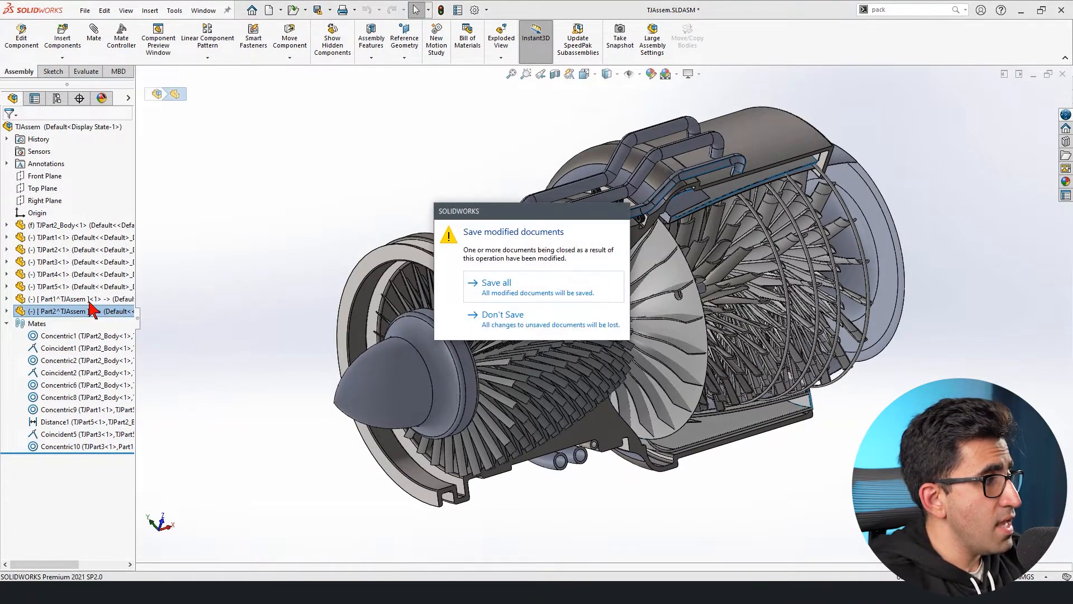
{"action": "left_click", "coordinate": [532, 307]}
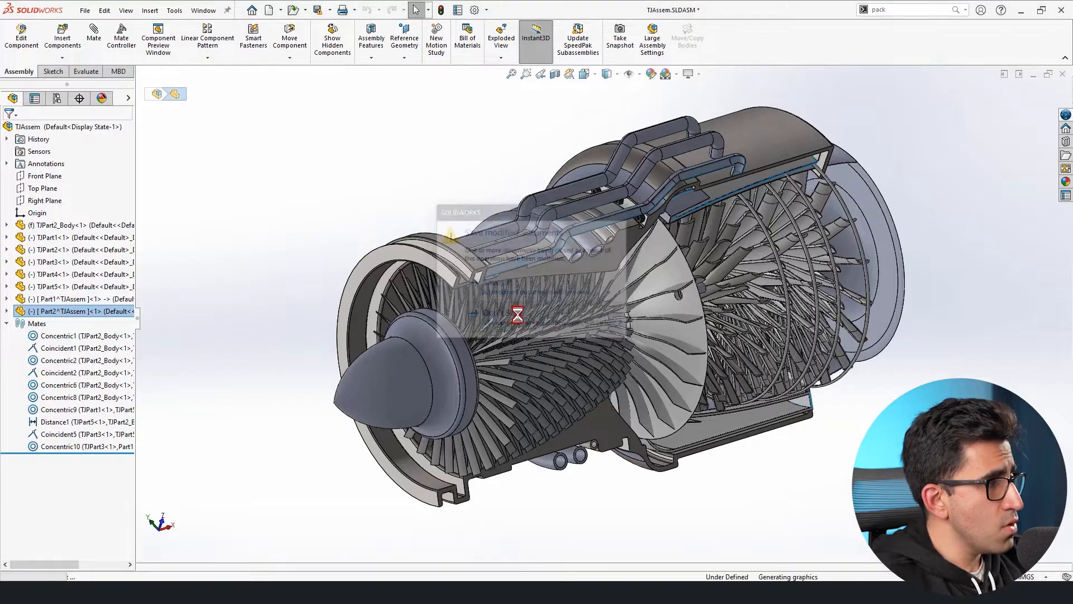
Save the modified TJAssem assembly
{"action": "left_click", "coordinate": [83, 299]}
{"action": "left_click_drag", "start_coordinate": [421, 391], "coordinate": [736, 468]}
{"action": "left_click", "coordinate": [729, 532]}
{"action": "middle_click_drag", "start_coordinate": [852, 447], "coordinate": [819, 445]}
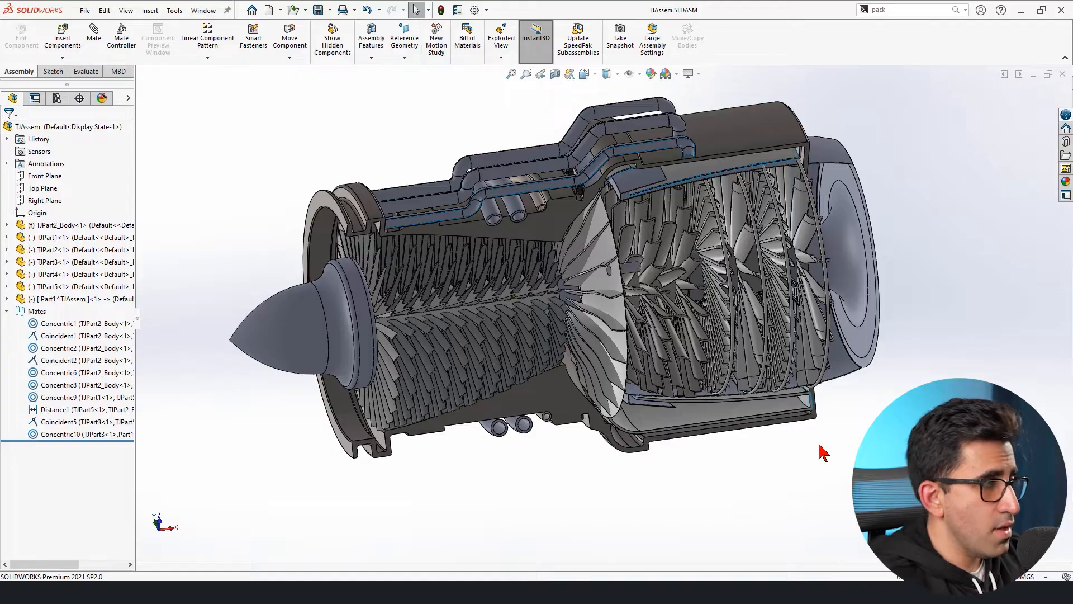
Open the cylindrical pin next to the compressor disc in its own part window
{"action": "scroll", "coordinate": [818, 448], "scroll_direction": "down", "scroll_amount": 2}
{"action": "scroll", "coordinate": [819, 448], "scroll_direction": "up", "scroll_amount": 2}
{"action": "scroll", "coordinate": [593, 279], "scroll_direction": "down", "scroll_amount": 5}
{"action": "scroll", "coordinate": [570, 306], "scroll_direction": "down", "scroll_amount": 3}
{"action": "middle_click_drag", "start_coordinate": [613, 355], "coordinate": [531, 385]}
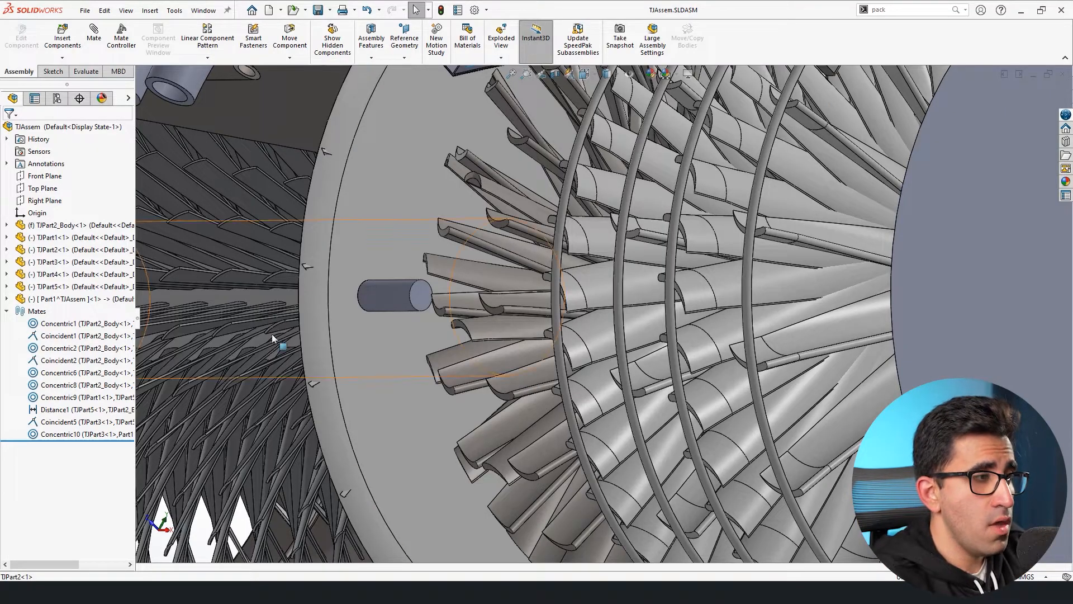
{"action": "left_click", "coordinate": [401, 286]}
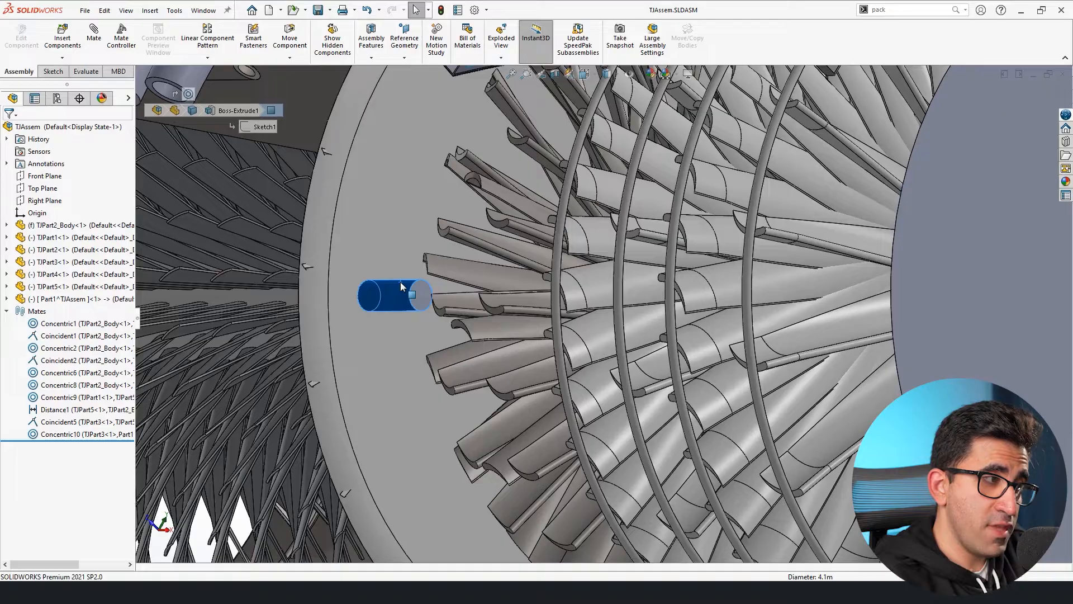
{"action": "left_click", "coordinate": [438, 224]}
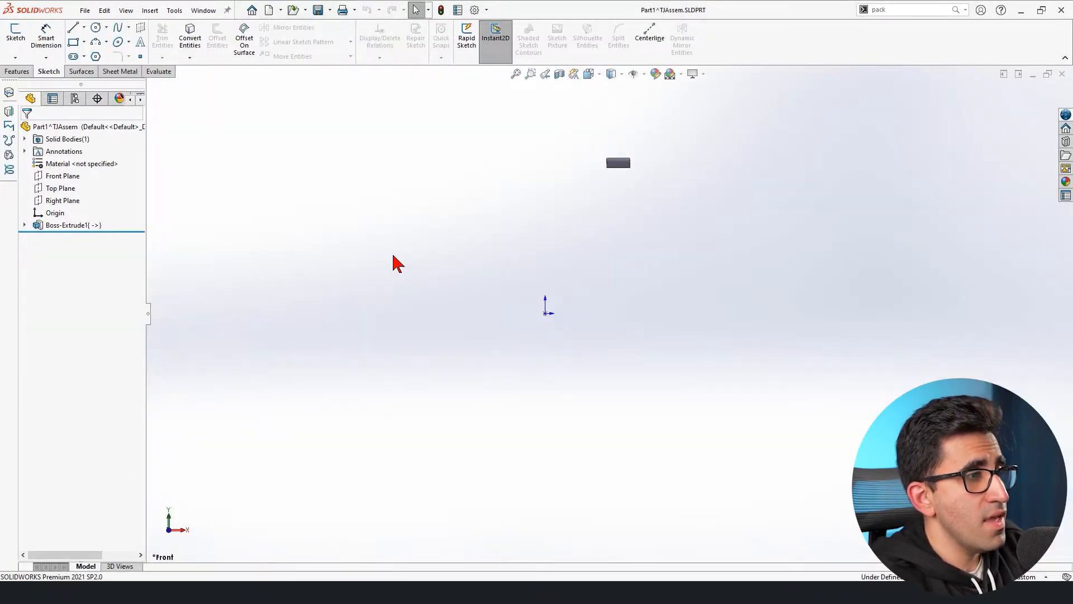
Save the pin as the part file Part1^TJAssem.SLDPRT in the TurboJetCad folder
{"action": "key", "text": "ctrl+s"}
{"action": "left_click", "coordinate": [561, 313]}
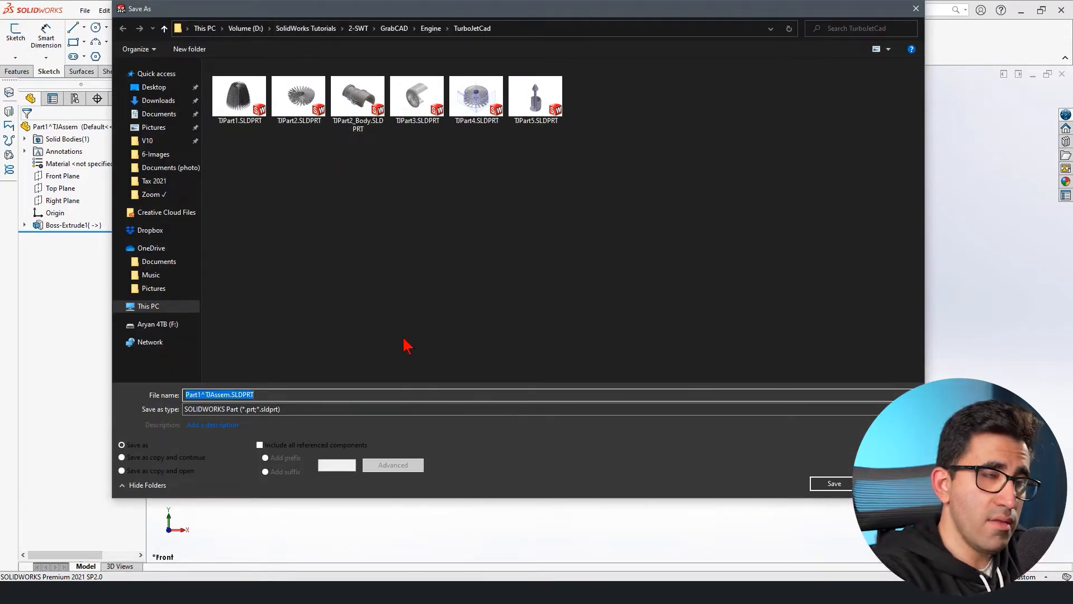
{"action": "key", "text": "Return"}
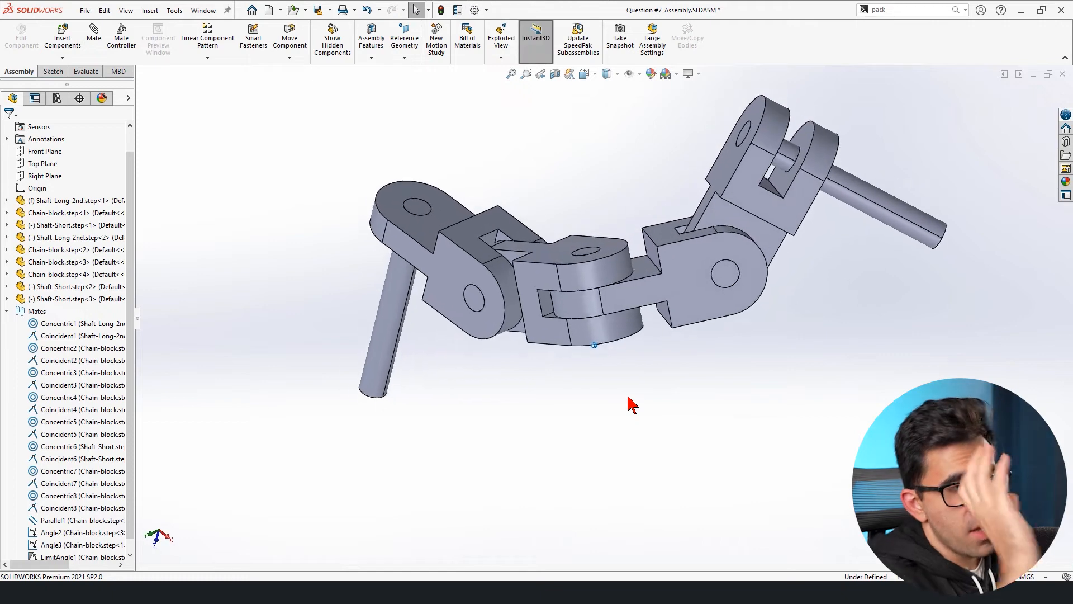
Try to move the middle chain block of the linkage and save Question #7_Assembly
{"action": "left_click_drag", "start_coordinate": [509, 295], "coordinate": [596, 213]}
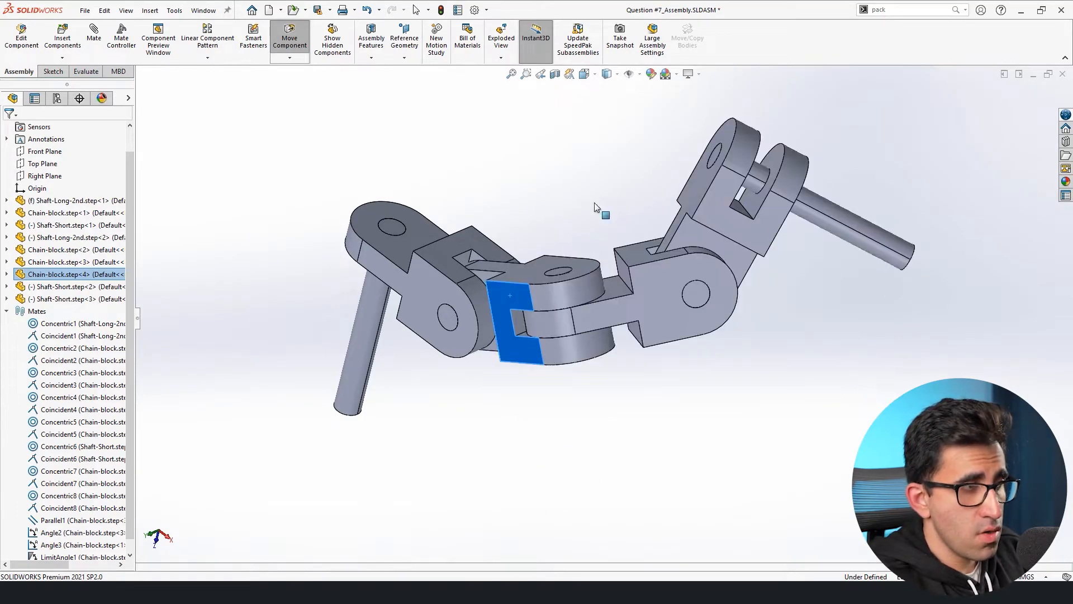
{"action": "key", "text": "Escape"}
{"action": "key", "text": "ctrl+s"}
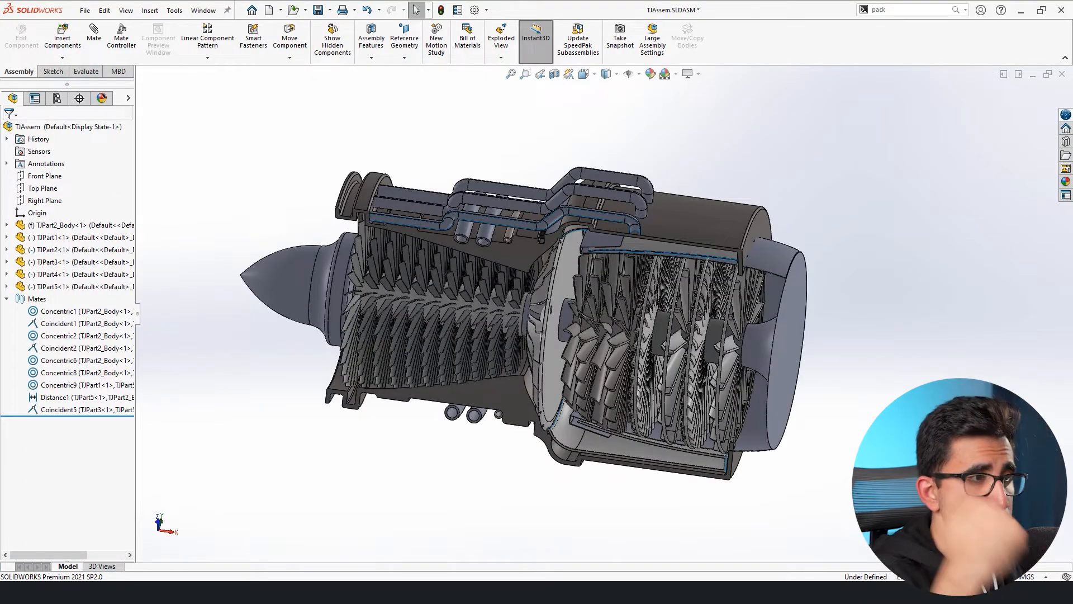
Open the file Question #7_Assembly.SLDASM and switch back to the TJAssem assembly
{"action": "key", "text": "ctrl+o"}
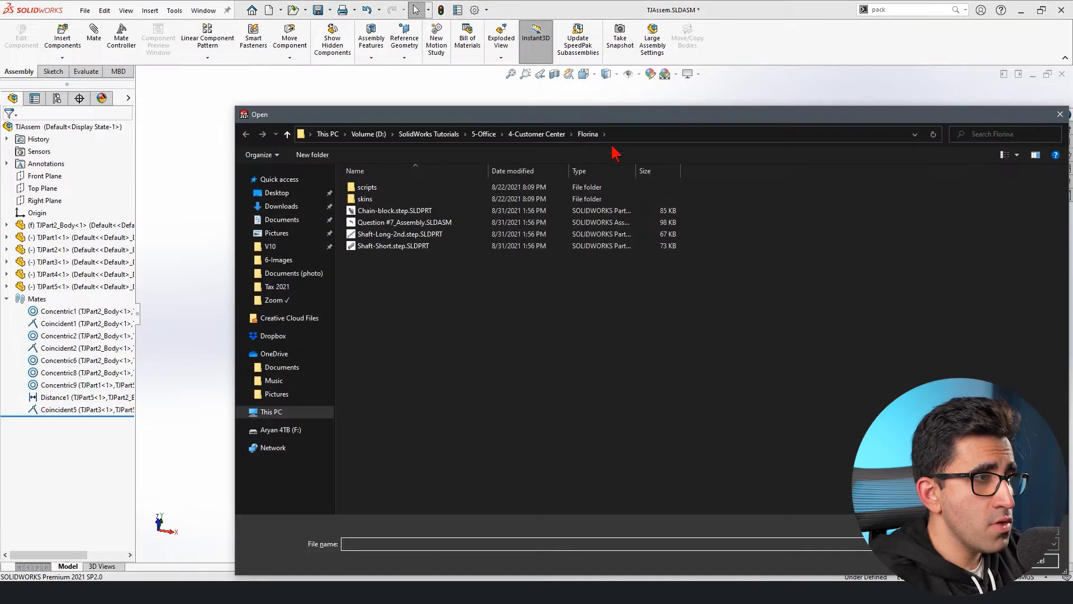
{"action": "double_click", "coordinate": [453, 223]}
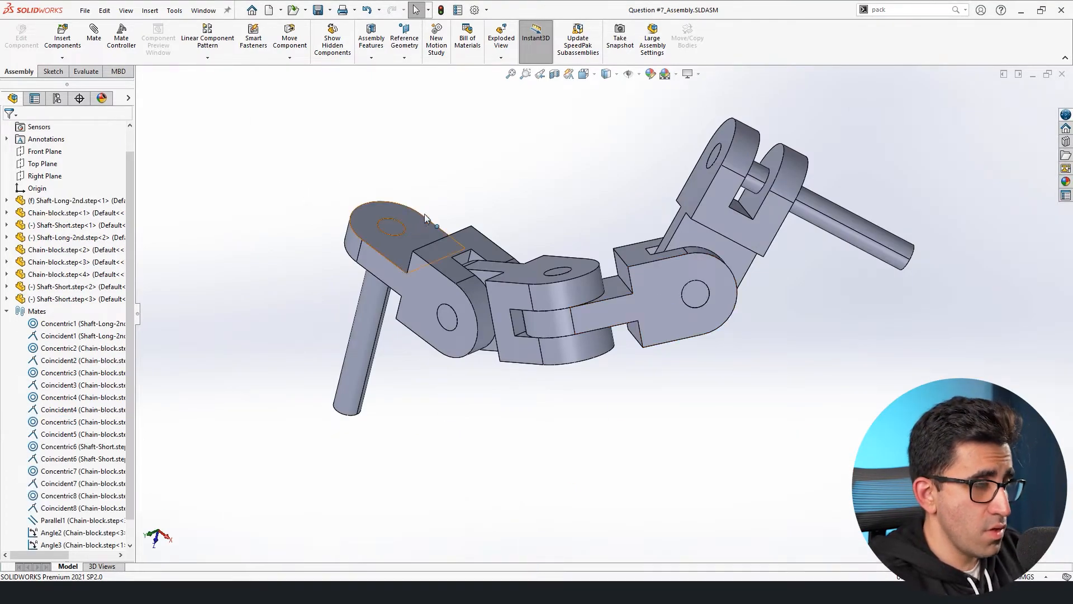
{"action": "key", "text": "ctrl+Tab"}
Insert the open Question #7_Assembly as a component of TJAssem, placed in the free space beyond the engine's rear end
{"action": "left_click", "coordinate": [63, 43]}
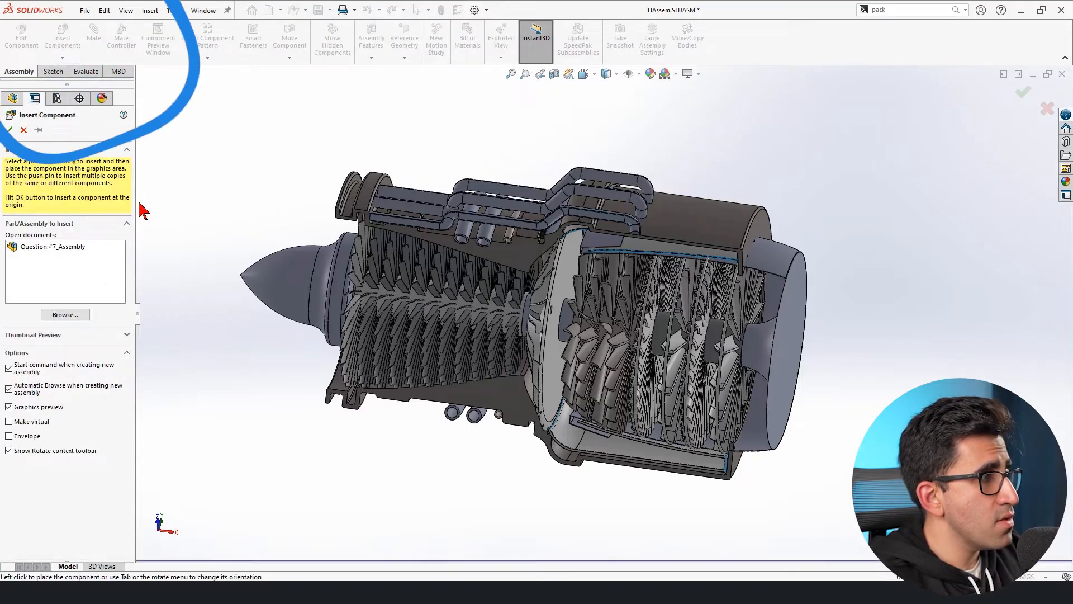
{"action": "left_click", "coordinate": [76, 313]}
{"action": "key", "text": "Escape"}
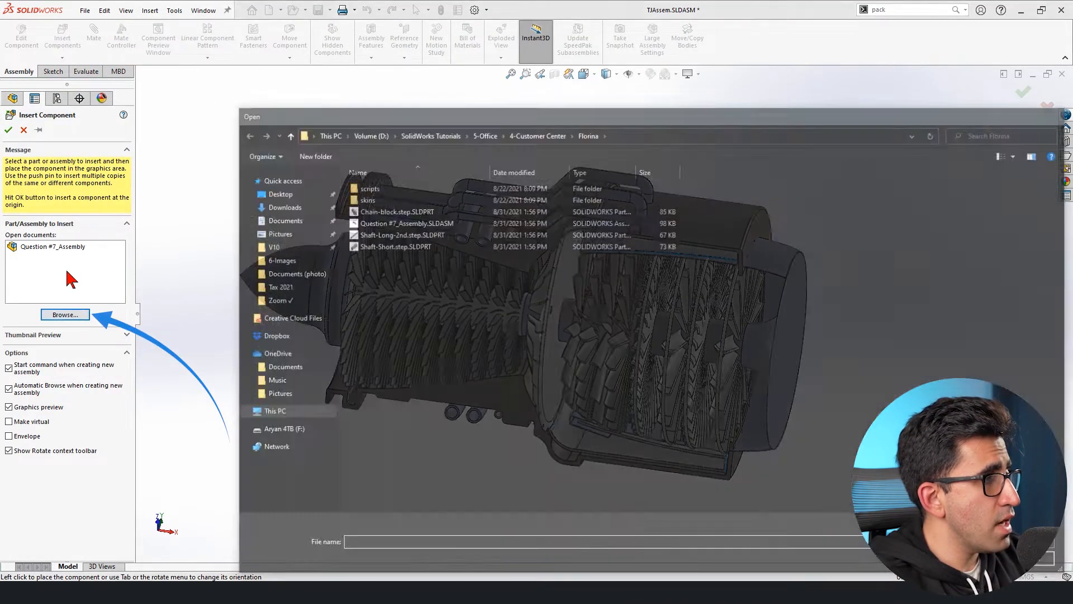
{"action": "left_click", "coordinate": [73, 247]}
{"action": "scroll", "coordinate": [686, 318], "scroll_direction": "up", "scroll_amount": 4}
{"action": "scroll", "coordinate": [686, 318], "scroll_direction": "down", "scroll_amount": 5}
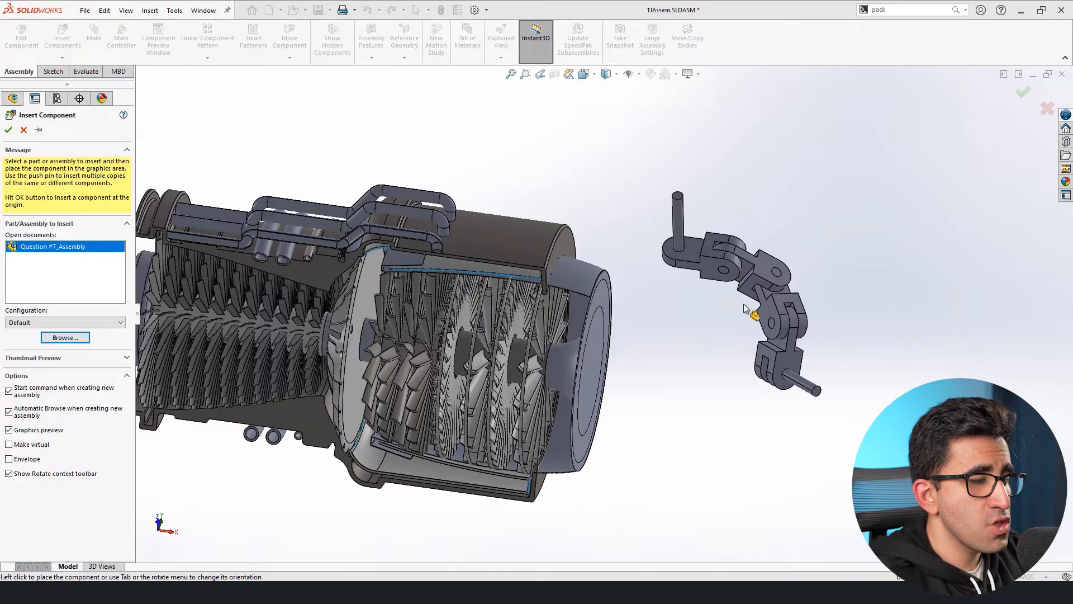
{"action": "left_click", "coordinate": [743, 309]}
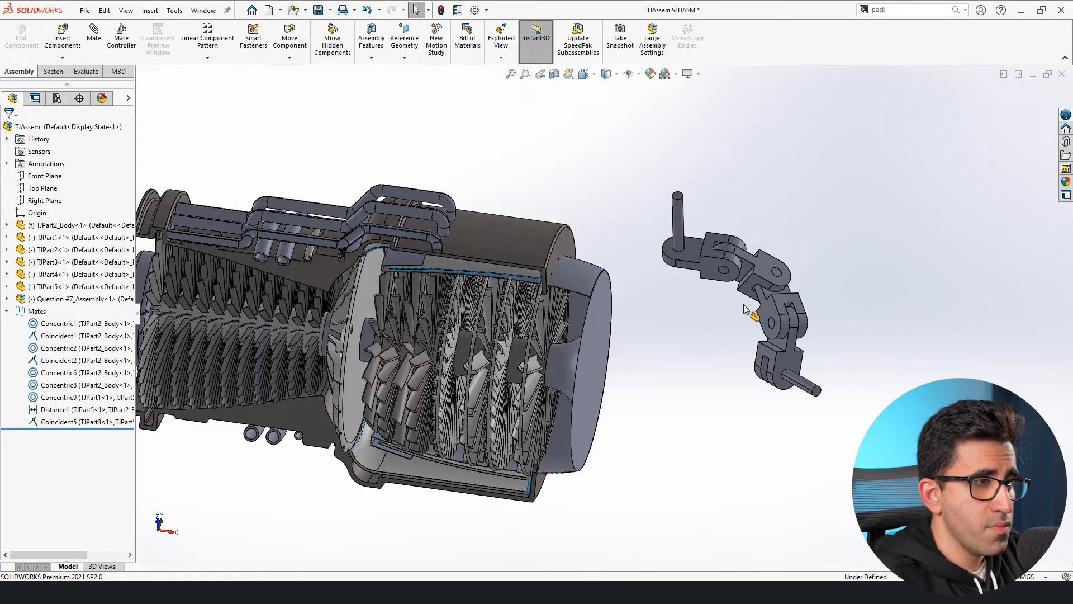
Add a concentric mate between the linkage's fixed long shaft and the outer cylindrical face of TJPart2_Body
{"action": "left_click", "coordinate": [674, 216]}
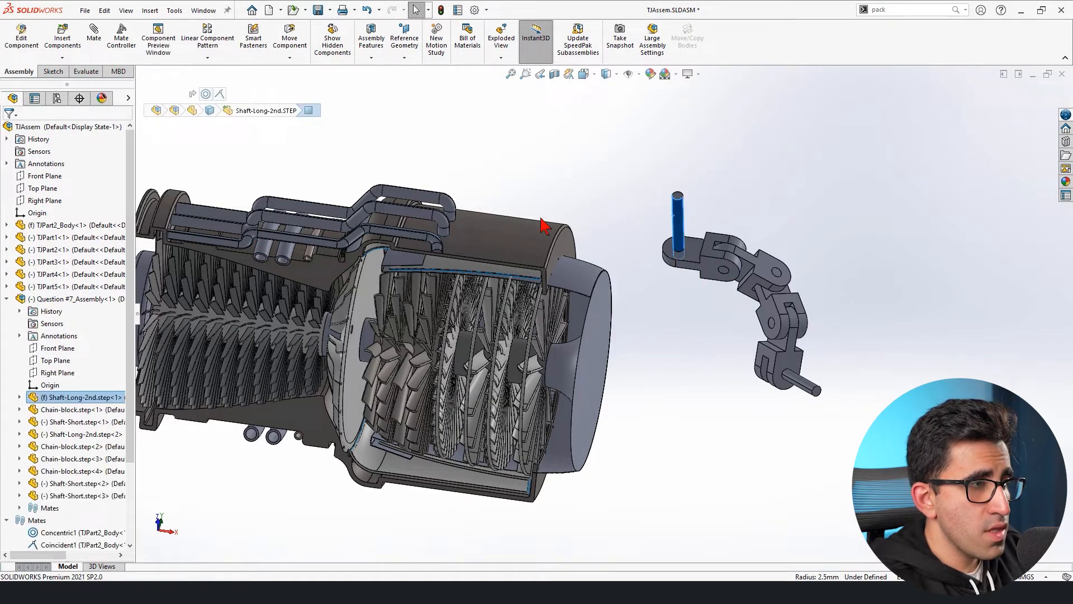
{"action": "left_click", "coordinate": [515, 229]}
{"action": "left_click", "coordinate": [588, 219]}
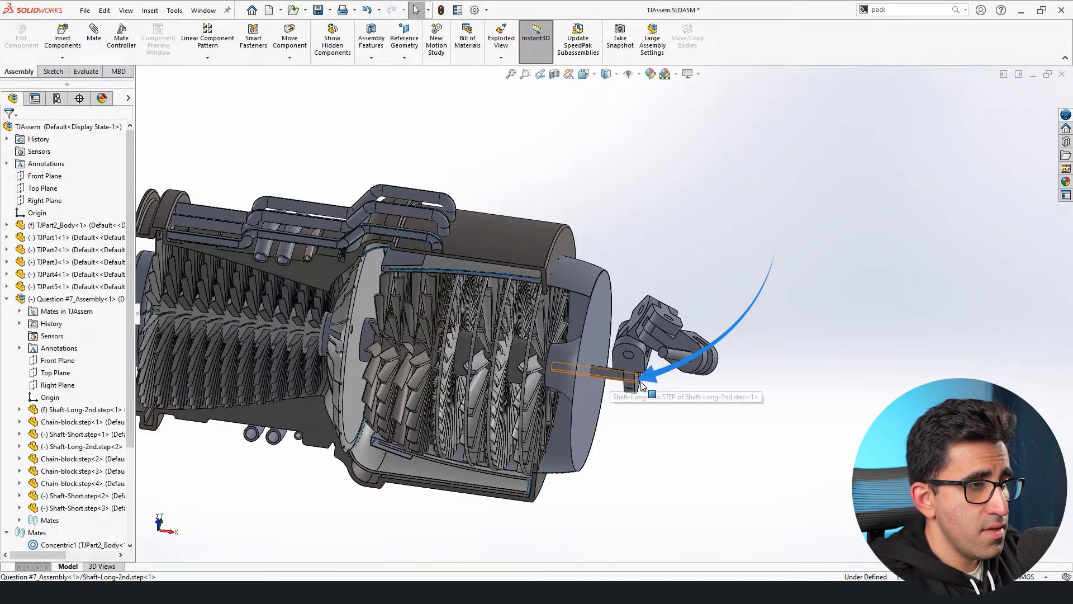
Add a coincident mate between the circular end edge of the long shaft and the flat end face of TJPart5
{"action": "scroll", "coordinate": [649, 386], "scroll_direction": "down", "scroll_amount": 10}
{"action": "scroll", "coordinate": [678, 328], "scroll_direction": "up", "scroll_amount": 3}
{"action": "left_click", "coordinate": [686, 179]}
{"action": "scroll", "coordinate": [661, 349], "scroll_direction": "up", "scroll_amount": 5}
{"action": "scroll", "coordinate": [605, 343], "scroll_direction": "down", "scroll_amount": 10}
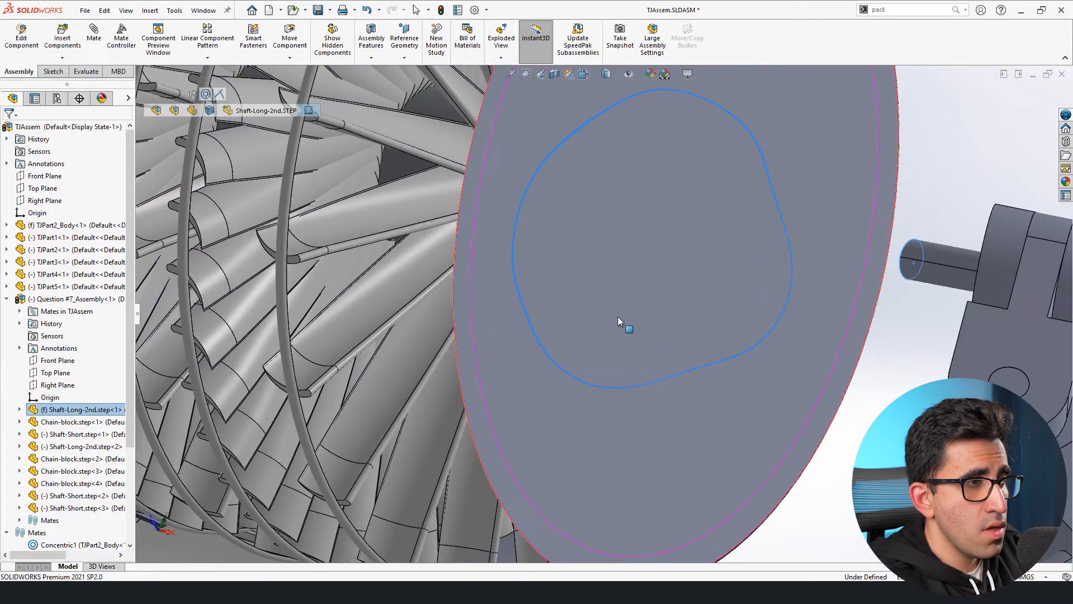
{"action": "left_click", "coordinate": [649, 277]}
{"action": "left_click", "coordinate": [673, 269]}
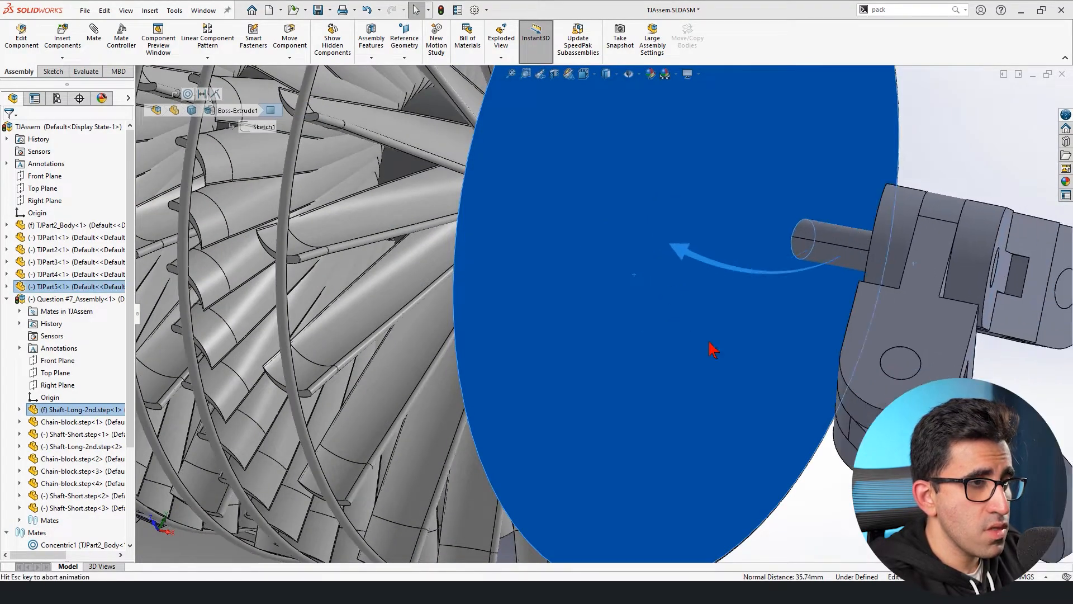
Edit the concentric mate between TJPart2_Body and the linkage's long shaft to lock its rotation
{"action": "scroll", "coordinate": [782, 419], "scroll_direction": "up", "scroll_amount": 4}
{"action": "scroll", "coordinate": [662, 277], "scroll_direction": "down", "scroll_amount": 3}
{"action": "left_click_drag", "start_coordinate": [637, 281], "coordinate": [718, 330]}
{"action": "scroll", "coordinate": [78, 520], "scroll_direction": "down", "scroll_amount": 4}
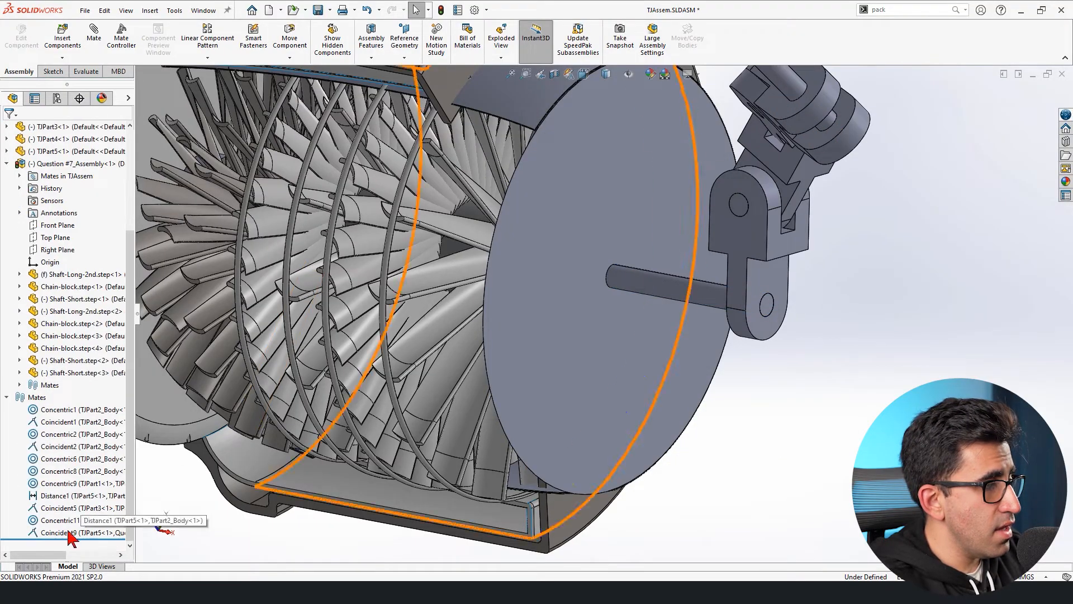
{"action": "left_click", "coordinate": [78, 519]}
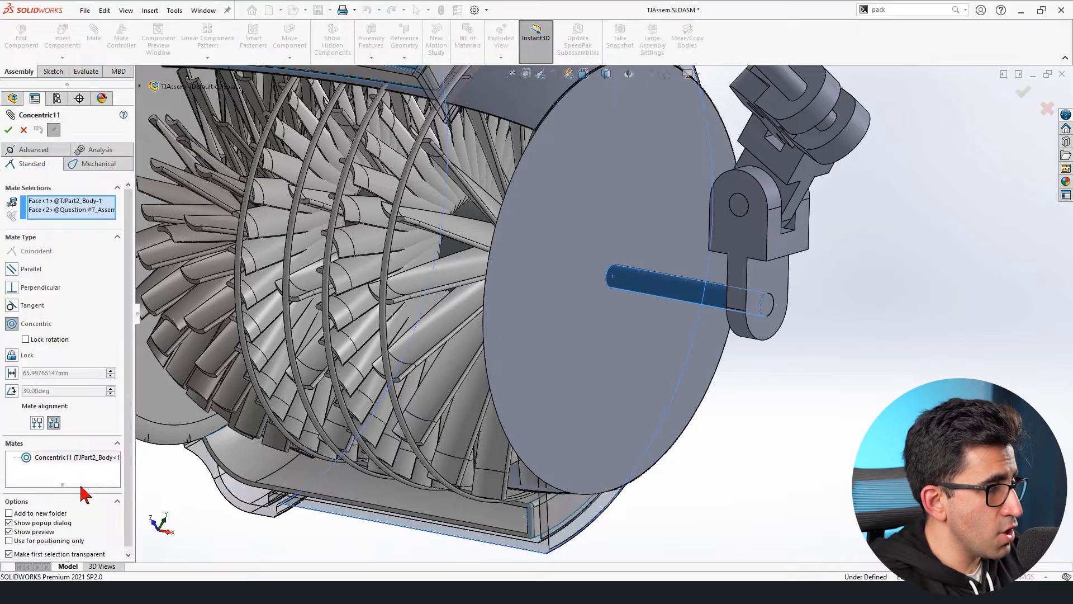
{"action": "scroll", "coordinate": [126, 360], "scroll_direction": "down", "scroll_amount": 1}
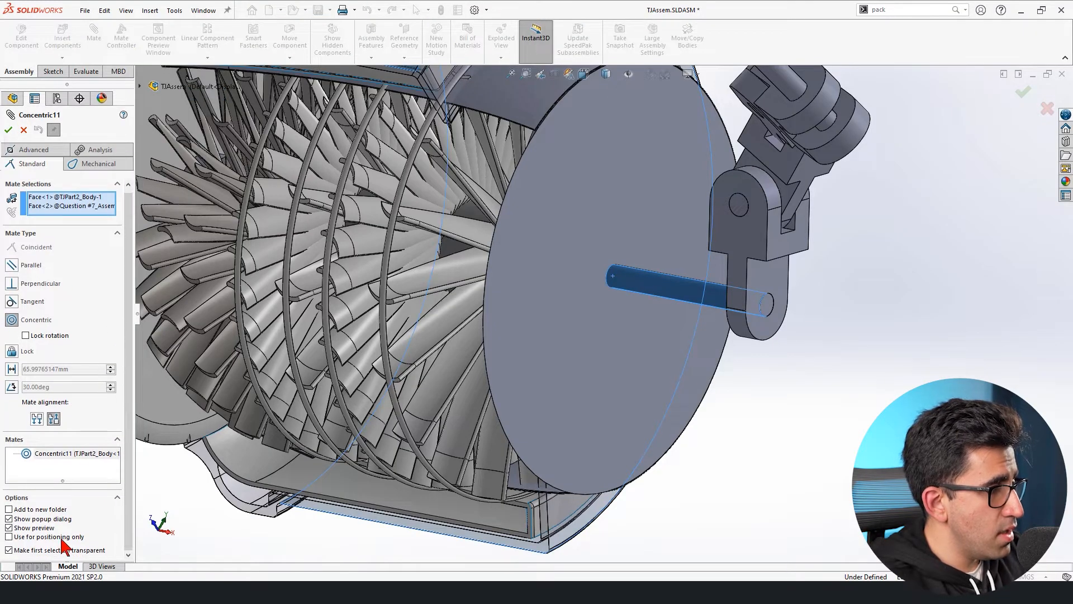
{"action": "left_click", "coordinate": [25, 335]}
{"action": "left_click", "coordinate": [9, 130]}
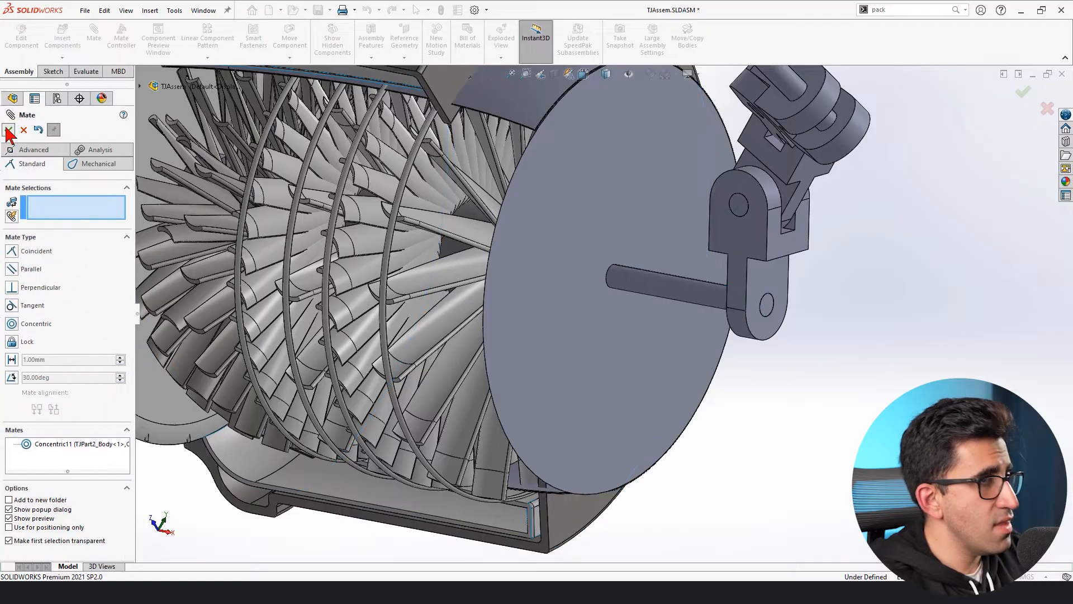
{"action": "left_click", "coordinate": [761, 204]}
{"action": "left_click", "coordinate": [809, 471]}
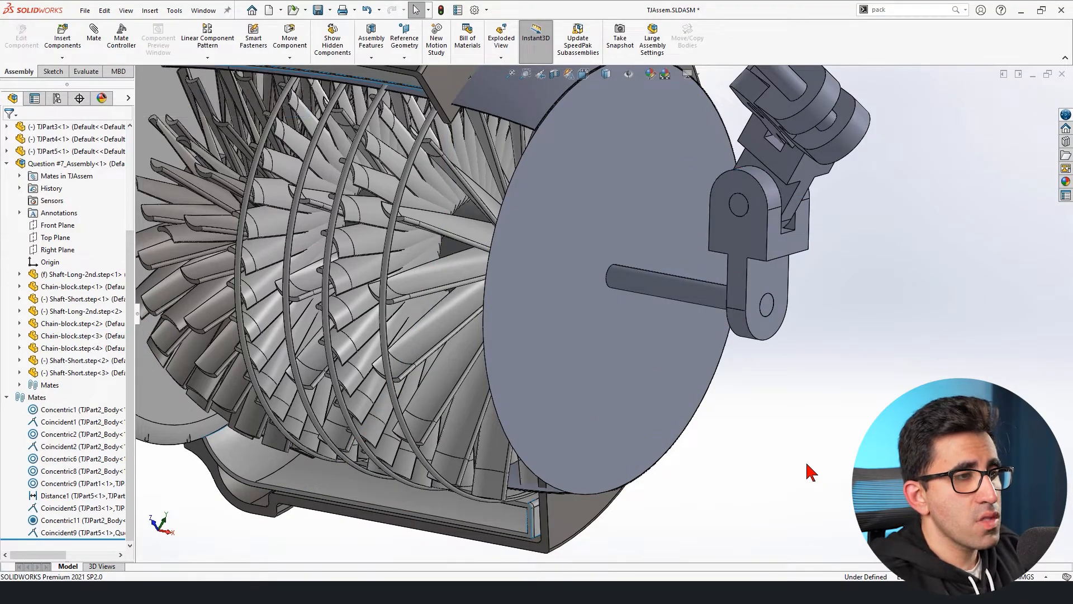
Test the linkage's motion in the Question #7_Assembly window, and try to move one of its chain blocks in TJAssem
{"action": "key", "text": "f"}
{"action": "scroll", "coordinate": [731, 230], "scroll_direction": "down", "scroll_amount": 6}
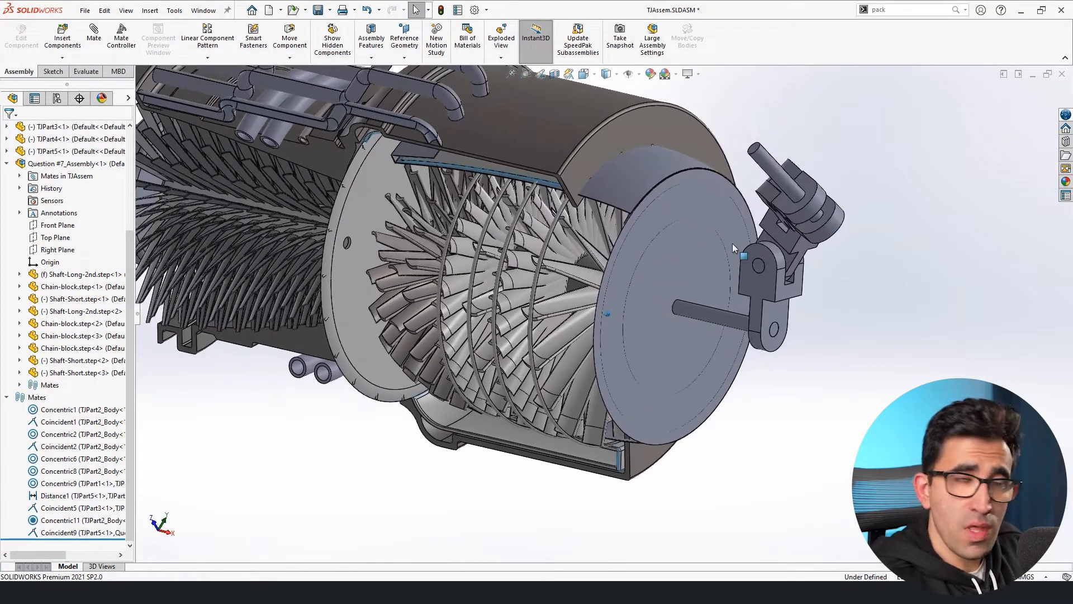
{"action": "middle_click_drag", "start_coordinate": [809, 254], "coordinate": [796, 270]}
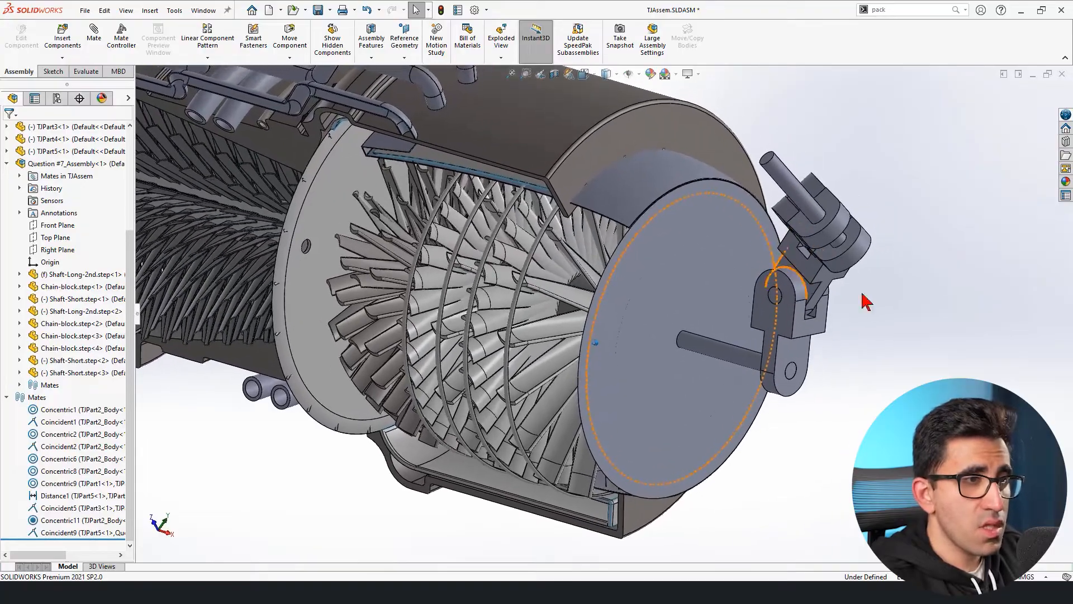
{"action": "left_click", "coordinate": [7, 397]}
{"action": "left_click", "coordinate": [7, 299]}
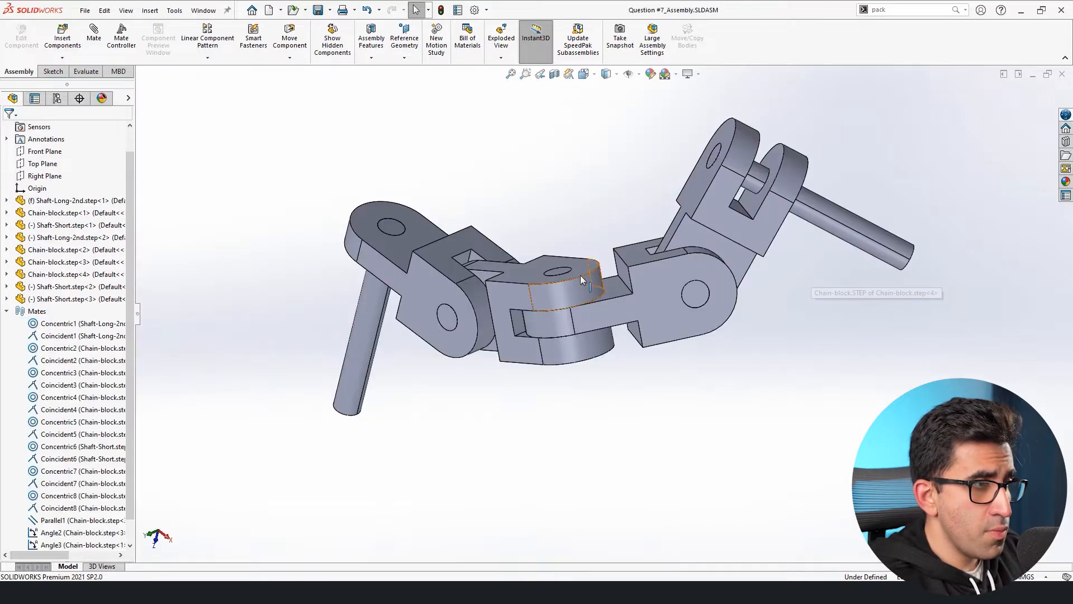
{"action": "left_click", "coordinate": [556, 270]}
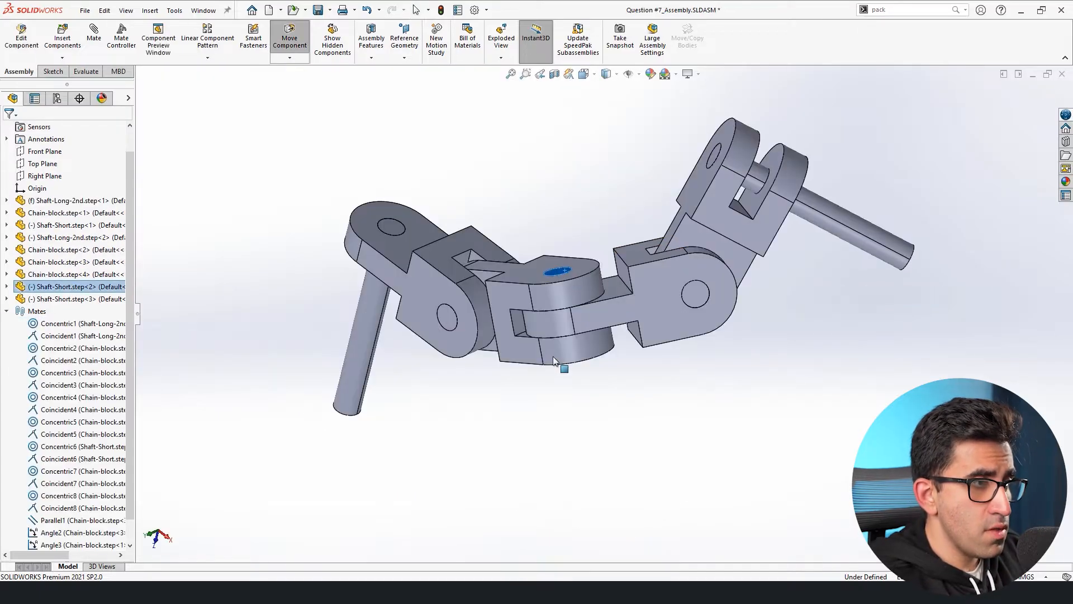
{"action": "left_click_drag", "start_coordinate": [550, 256], "coordinate": [552, 393]}
{"action": "left_click", "coordinate": [787, 545]}
{"action": "key", "text": "ctrl+Tab"}
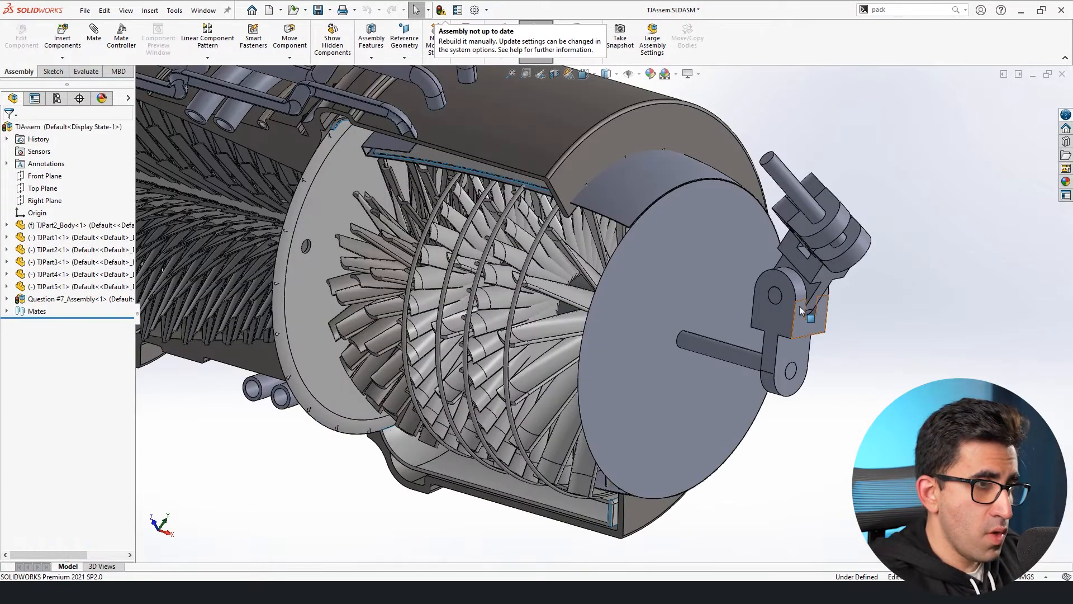
{"action": "left_click_drag", "start_coordinate": [787, 301], "coordinate": [838, 314]}
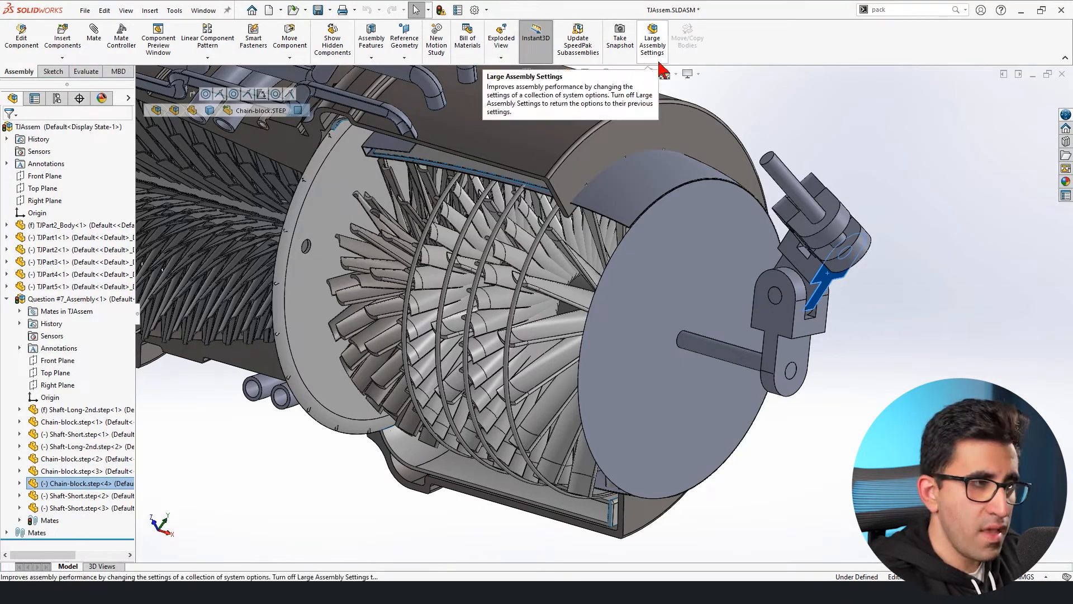
{"action": "left_click", "coordinate": [972, 305]}
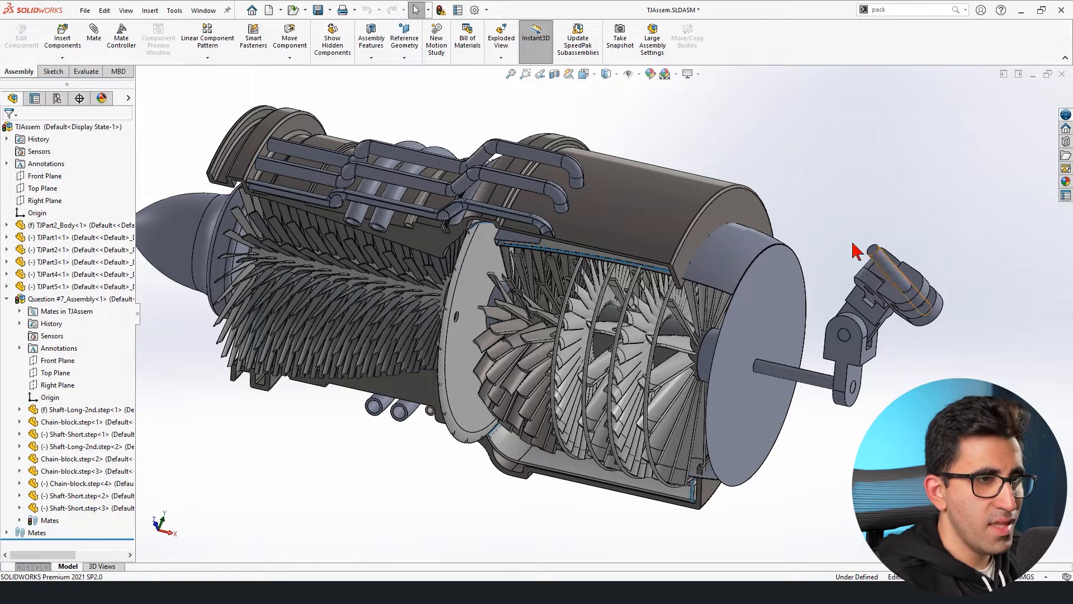
Set the Question #7_Assembly component in TJAssem to solve as Flexible and try moving one of its chain blocks
{"action": "left_click", "coordinate": [64, 304]}
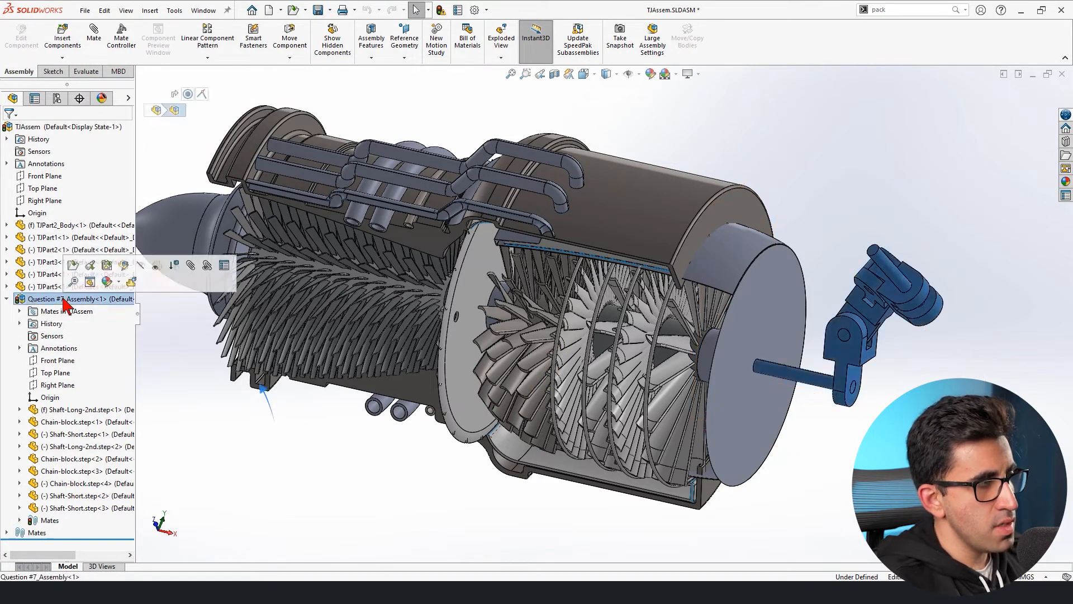
{"action": "right_click", "coordinate": [64, 305]}
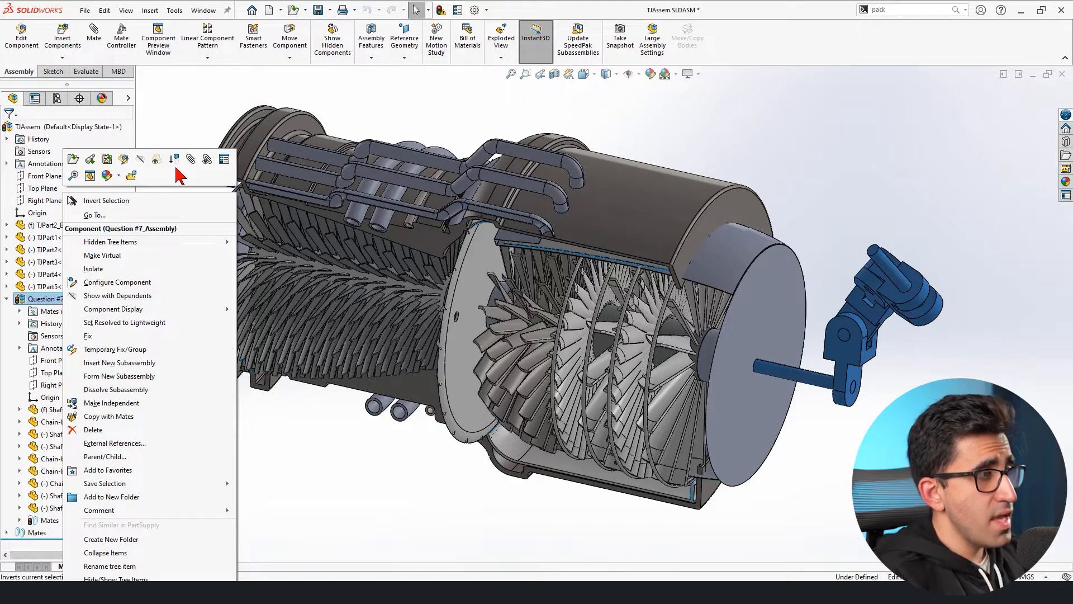
{"action": "left_click", "coordinate": [225, 160]}
{"action": "left_click_drag", "start_coordinate": [268, 51], "coordinate": [679, 89]}
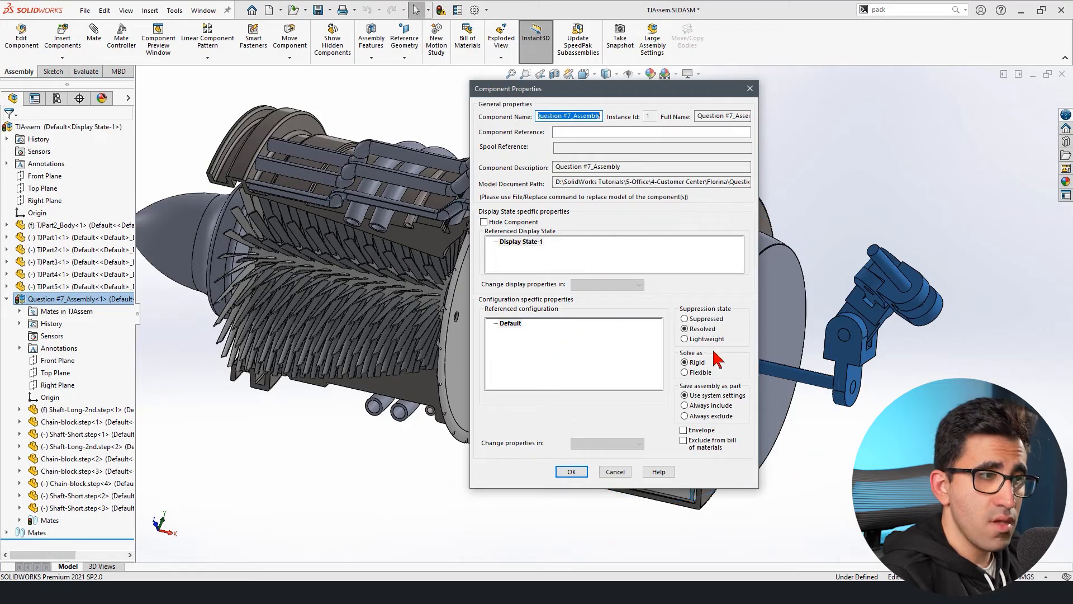
{"action": "left_click", "coordinate": [687, 373]}
{"action": "left_click", "coordinate": [571, 471]}
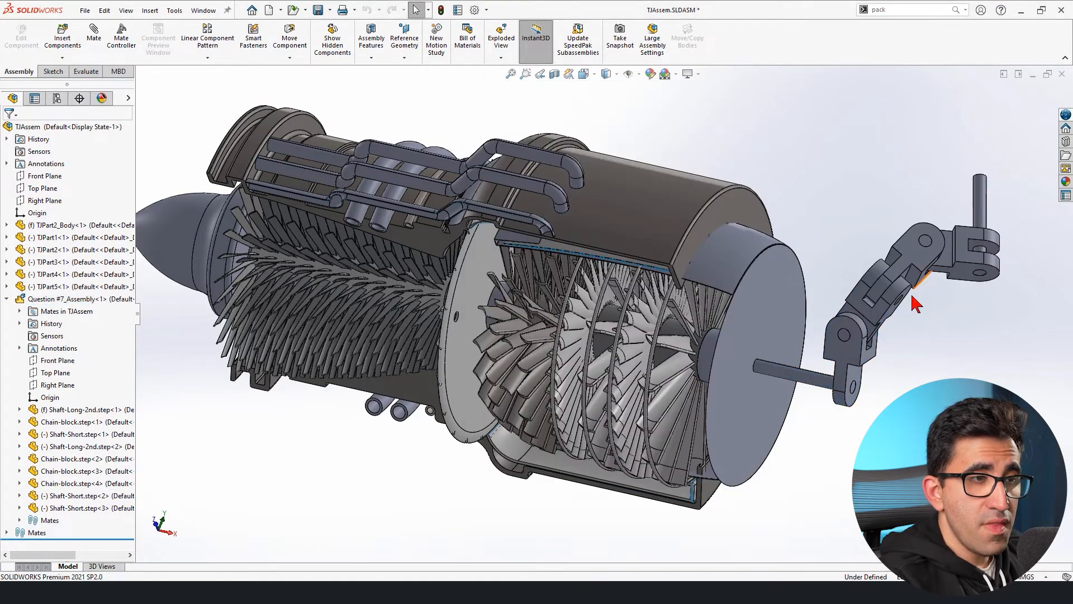
{"action": "left_click_drag", "start_coordinate": [914, 306], "coordinate": [932, 324]}
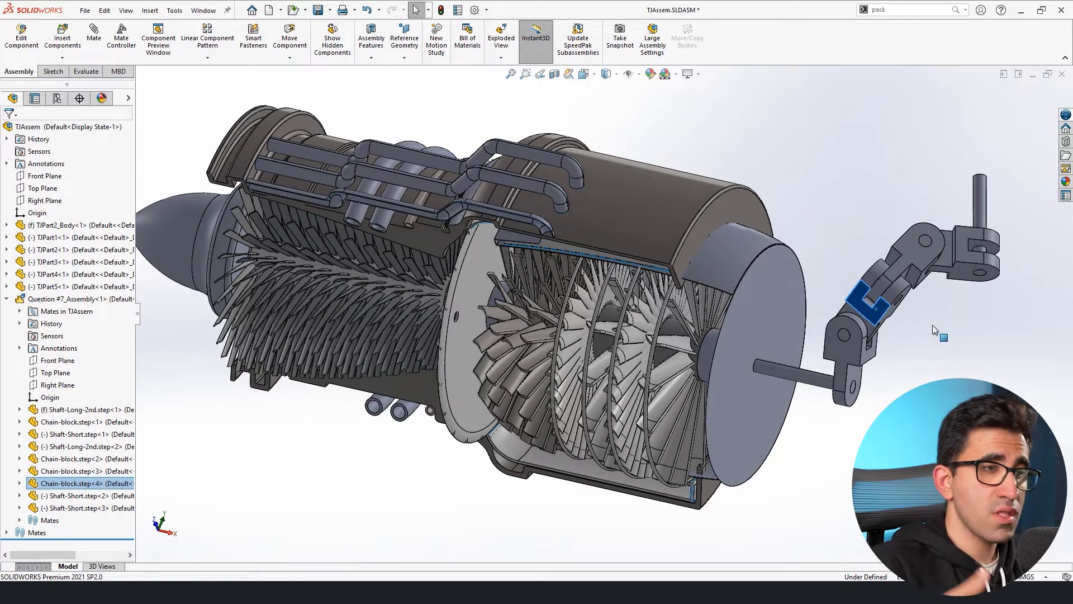